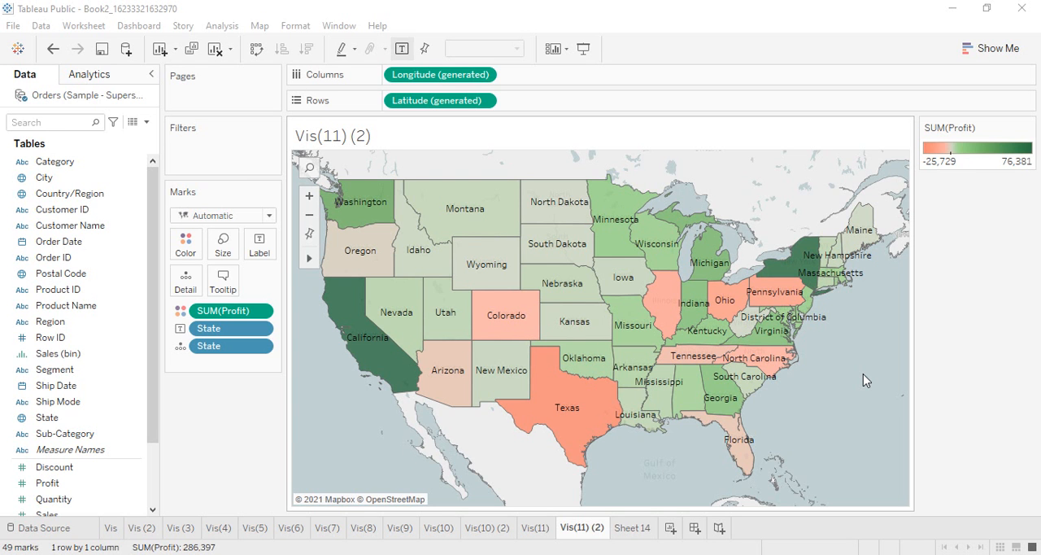
Remove Profit from the map's marks and colour the states by Sales instead.
left_click_drag(234, 309, 226, 412)
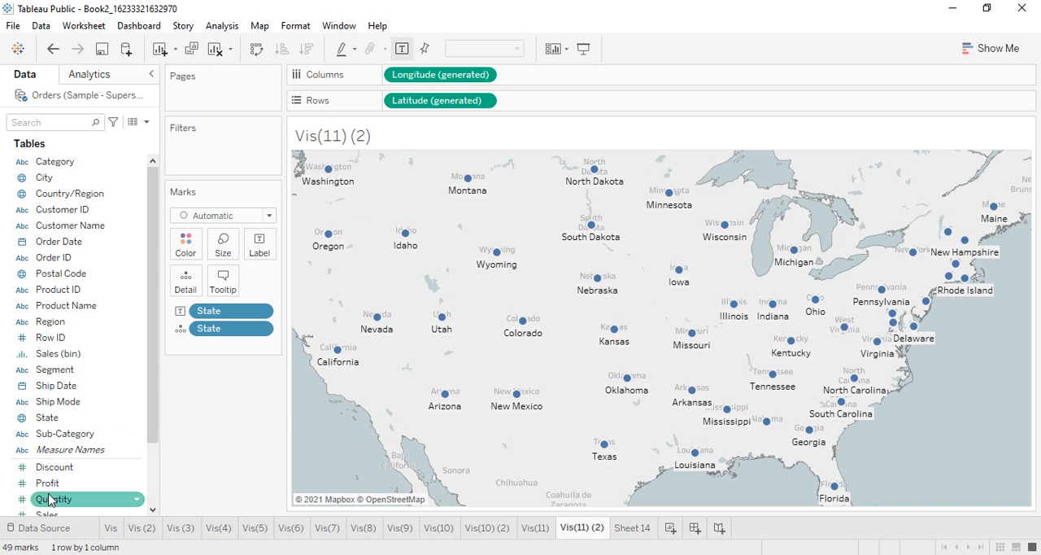
left_click_drag(67, 513, 186, 245)
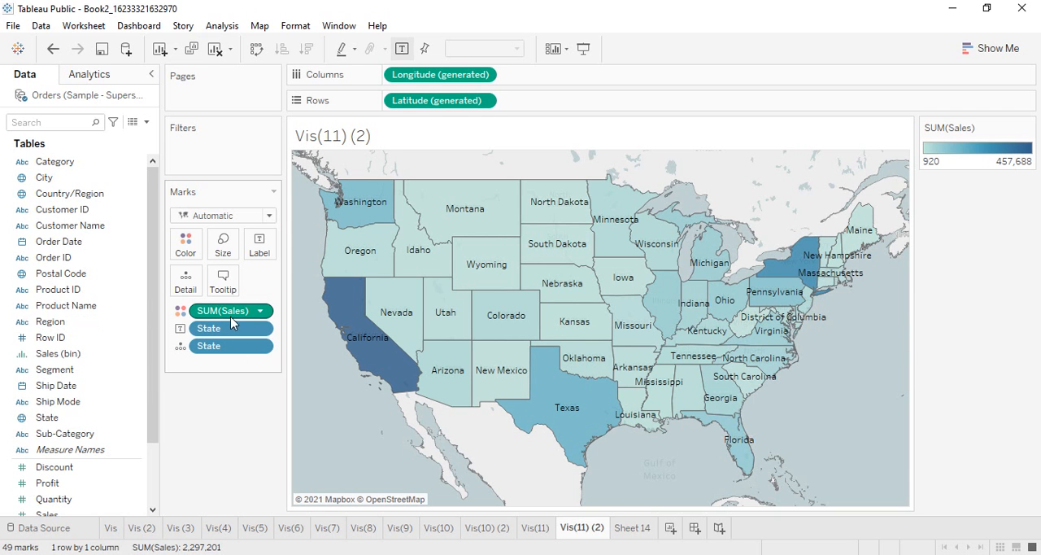
Replace Sales with Region as the colour field, add Sales to the state labels, and order Region last among the marks.
left_click_drag(231, 313, 247, 425)
left_click_drag(55, 326, 187, 243)
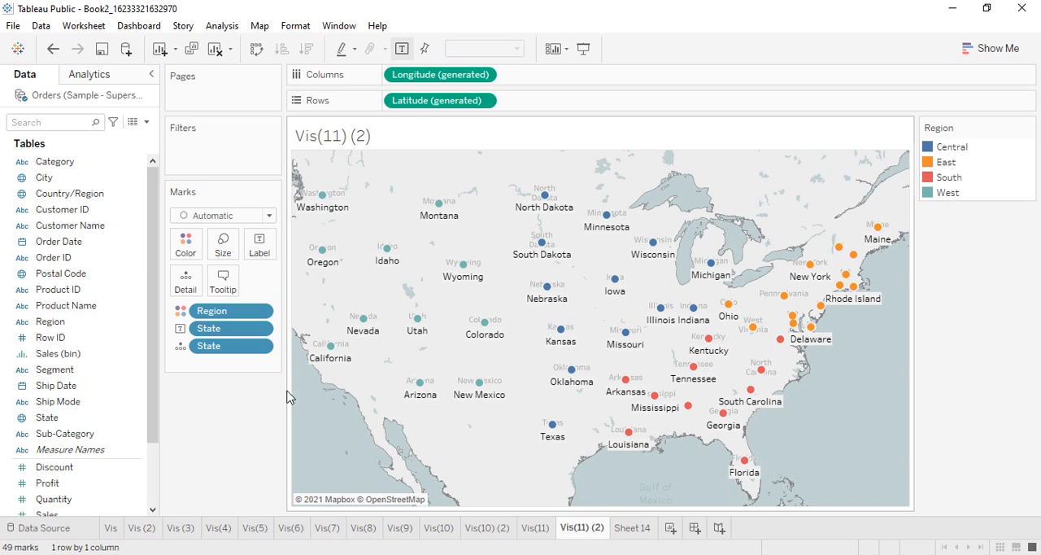
left_click_drag(47, 514, 259, 244)
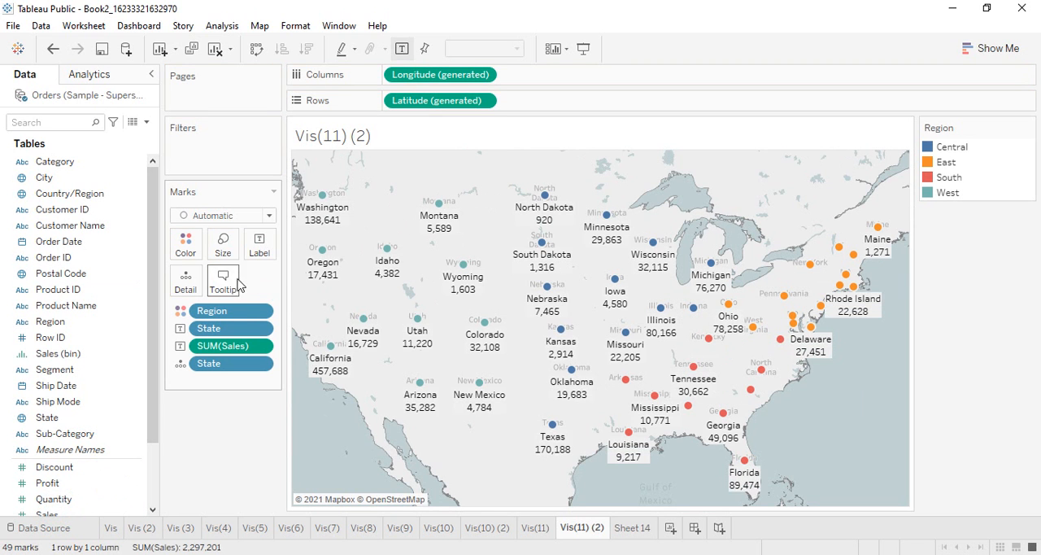
left_click_drag(245, 311, 239, 390)
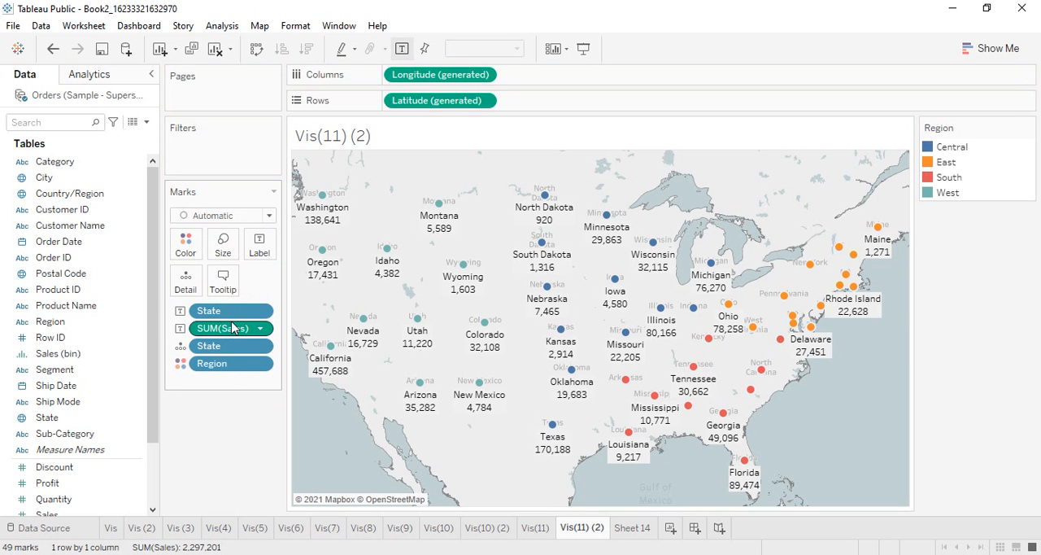
Try to convert the symbol map to a filled map with Show Me and move Region from Rows to Color.
left_click(969, 47)
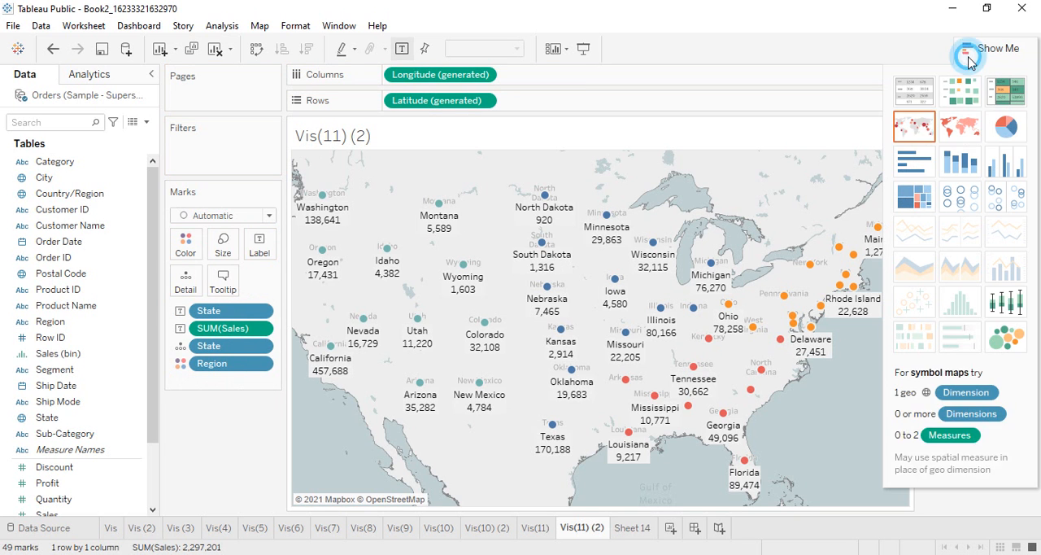
left_click(957, 124)
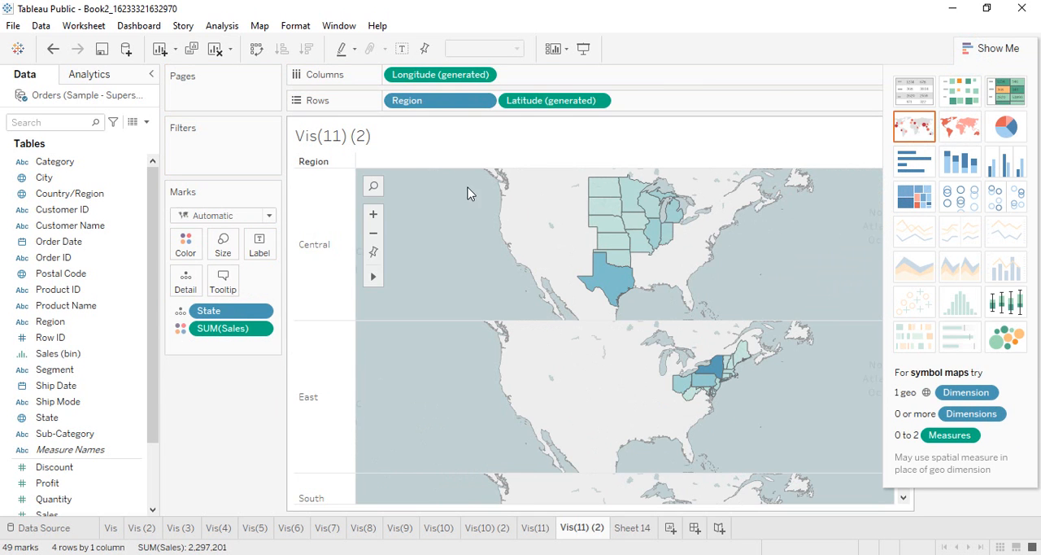
left_click_drag(426, 101, 189, 247)
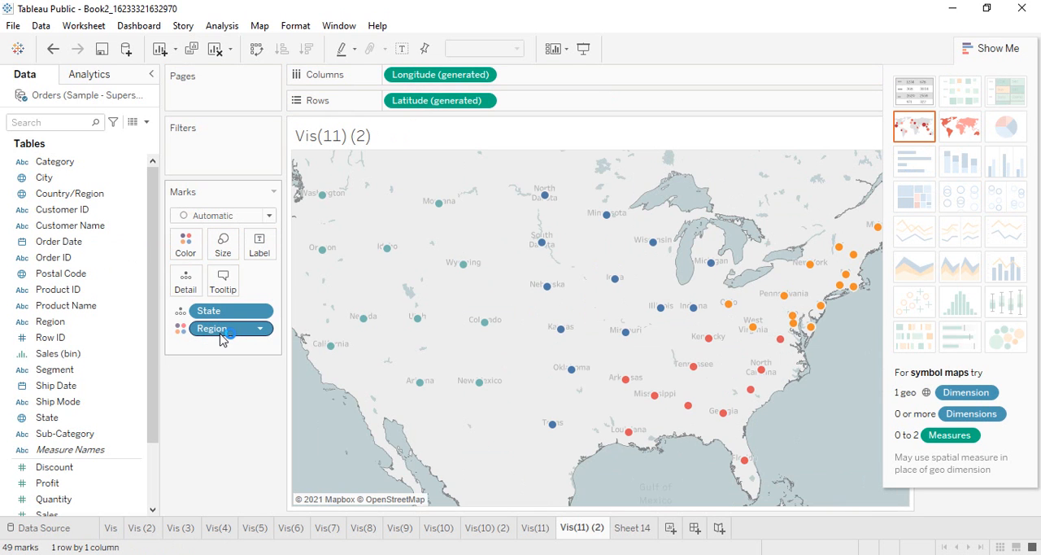
left_click(1008, 47)
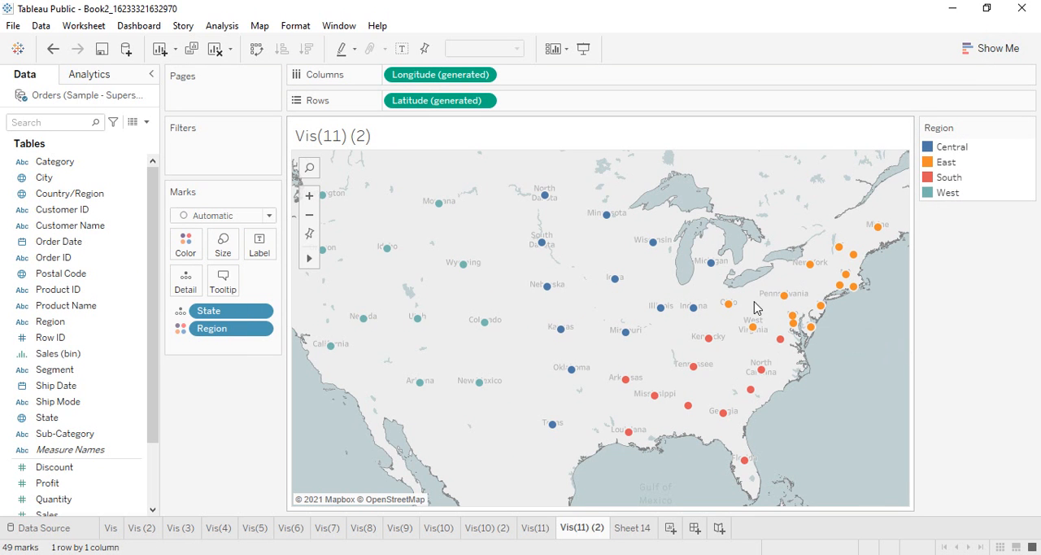
Undo the move of Region to Color and the filled map conversion.
key("ctrl+z")
key("ctrl+z")
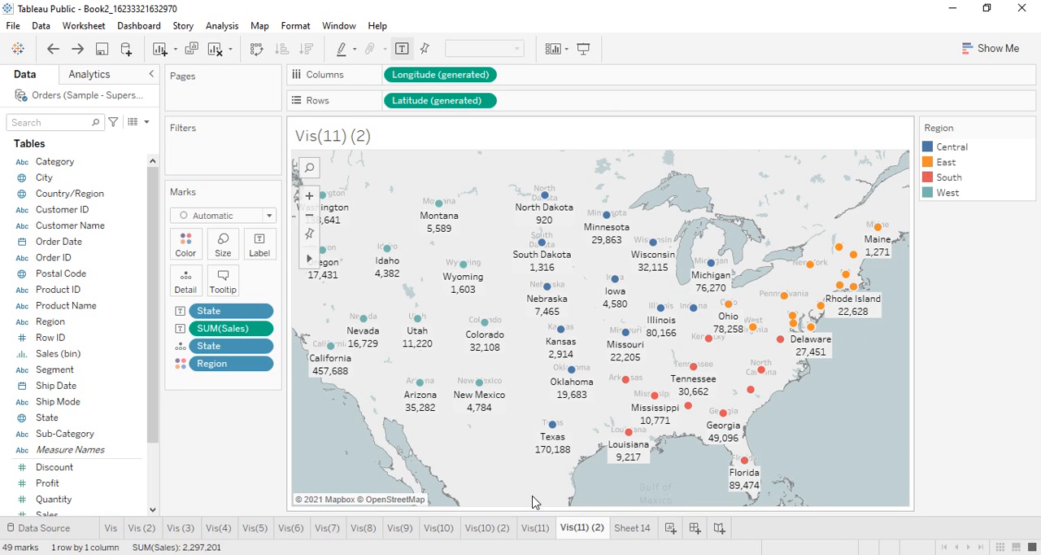
mouse_move(674, 337)
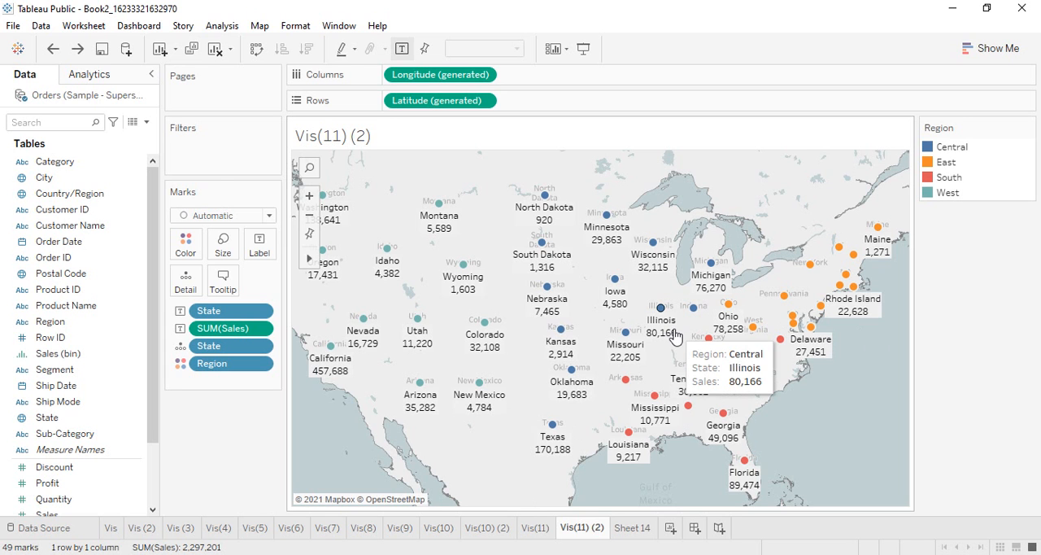
mouse_move(636, 342)
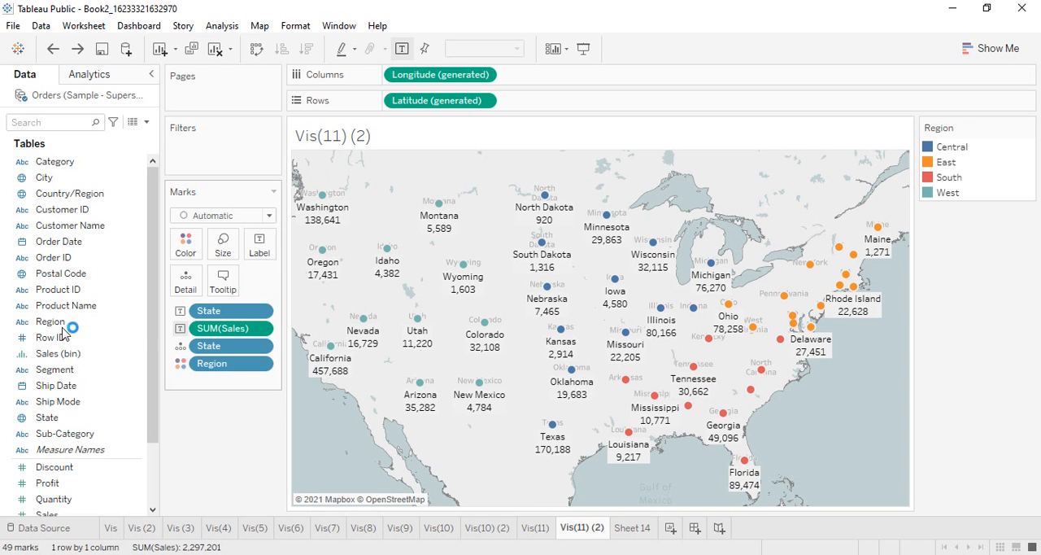
Remove Region from the marks and move Sales from the label to Color.
left_click_drag(255, 363, 232, 395)
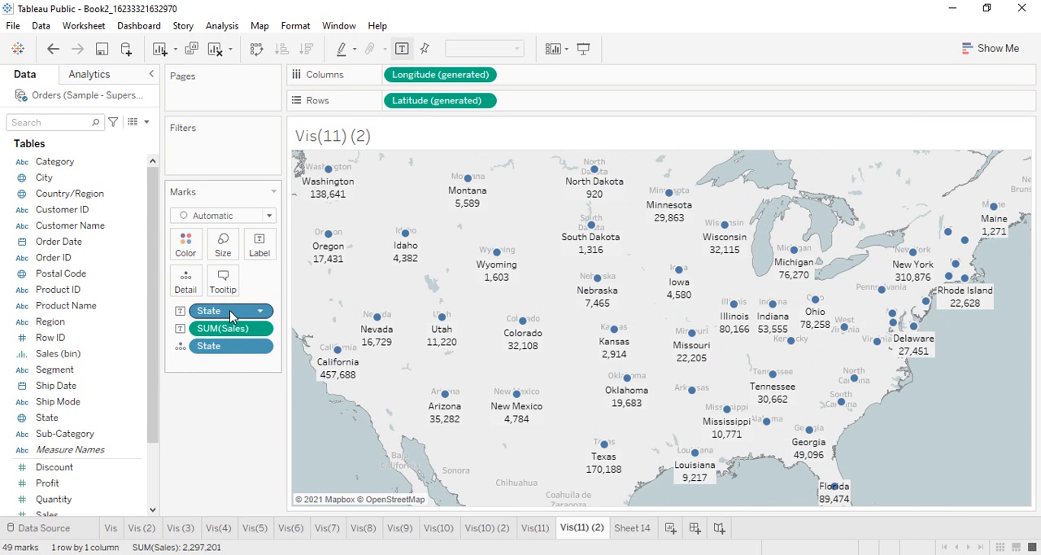
mouse_move(240, 331)
left_mouse_down()
mouse_move(184, 260)
mouse_move(185, 244)
left_mouse_up()
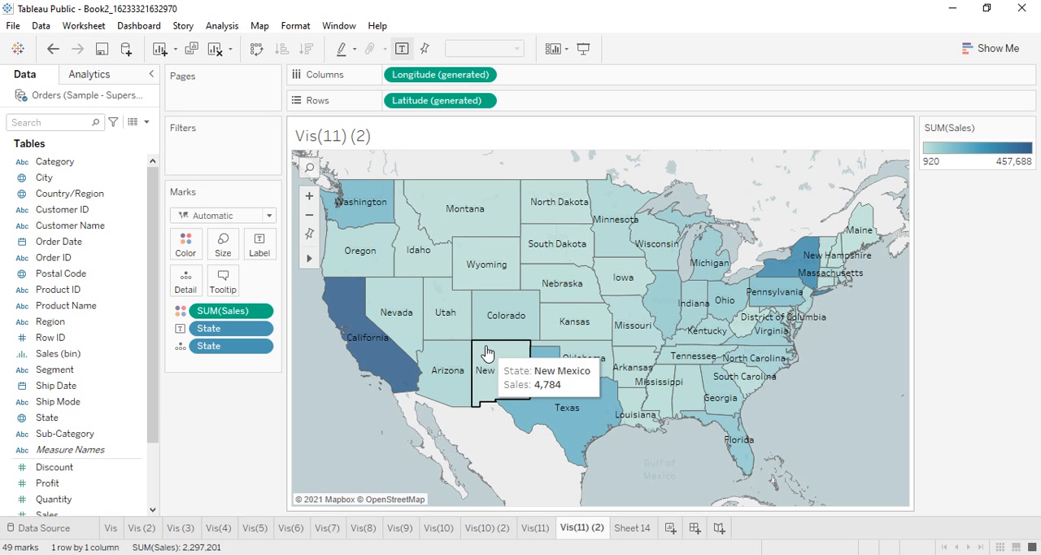
Group Washington, Idaho, Nevada, Montana, Wyoming, South Dakota, Nebraska, Kansas, Colorado and Utah on the map, and clear the selection.
left_click(366, 200)
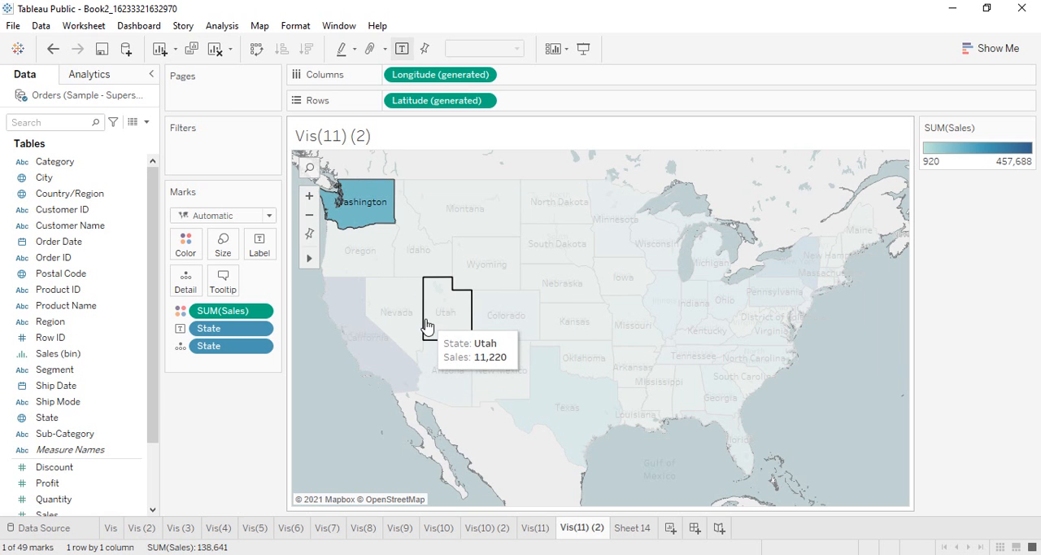
left_click(438, 260, "ctrl")
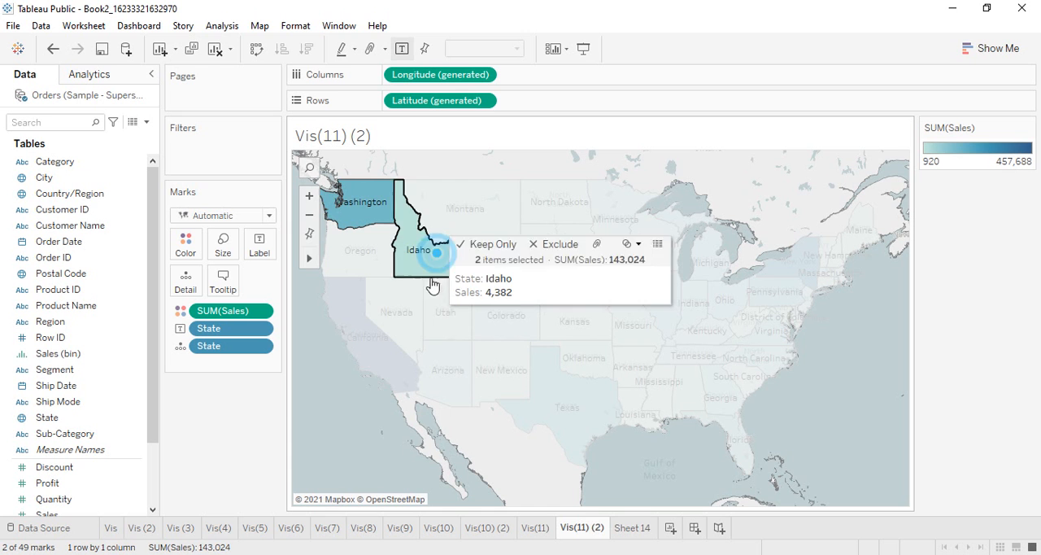
left_click(395, 317, "ctrl")
left_click(490, 223, "ctrl")
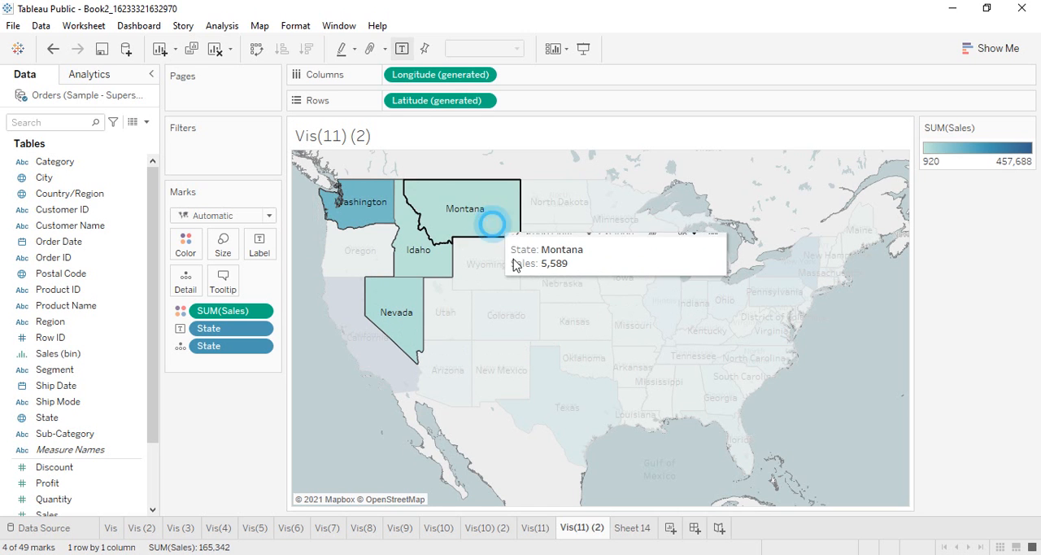
left_click(491, 263, "ctrl")
left_click(601, 335, "ctrl")
left_click(508, 316, "ctrl")
left_click(571, 262, "ctrl")
left_click(572, 297, "ctrl")
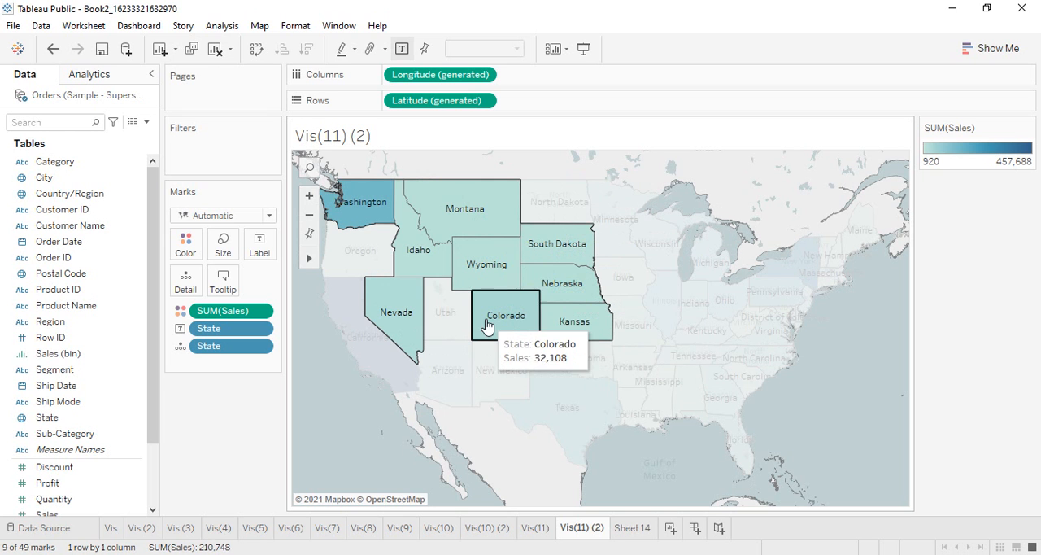
left_click(455, 293, "ctrl")
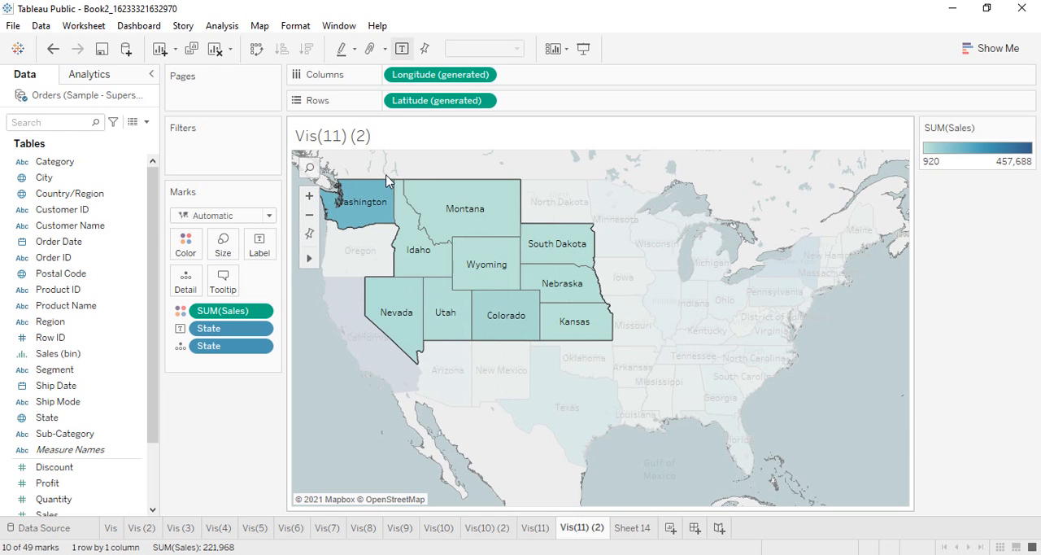
mouse_move(508, 325)
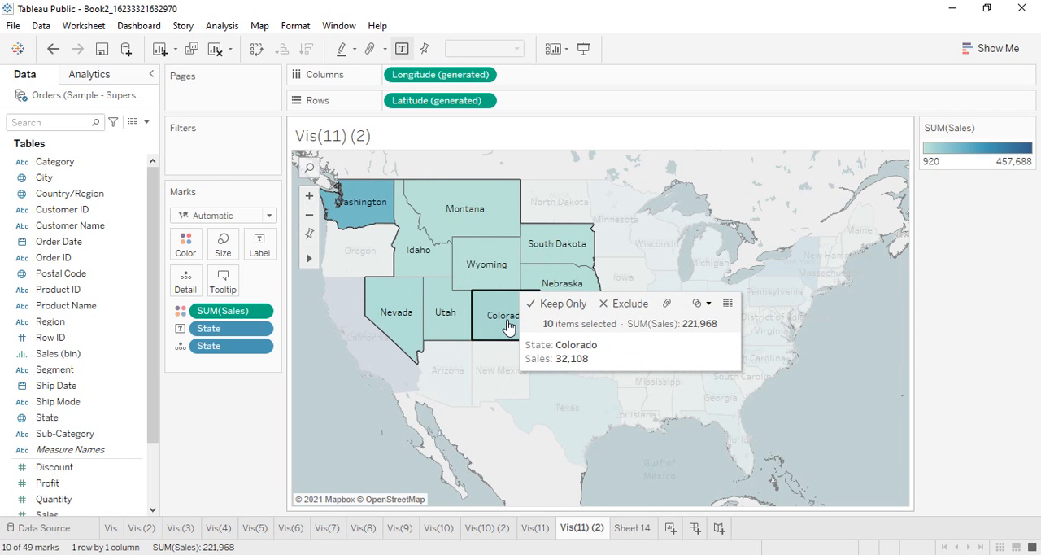
left_click(667, 304)
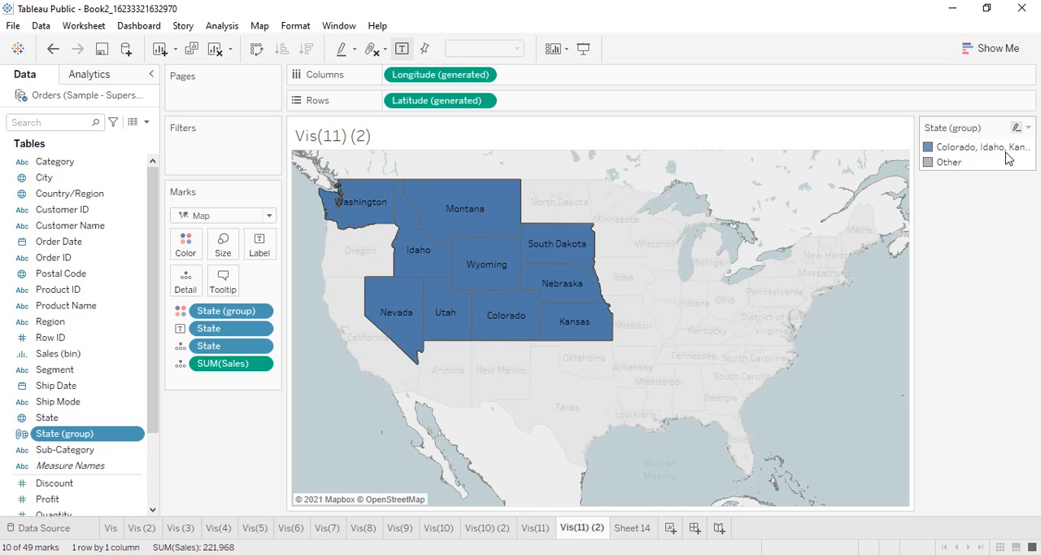
left_click(818, 390)
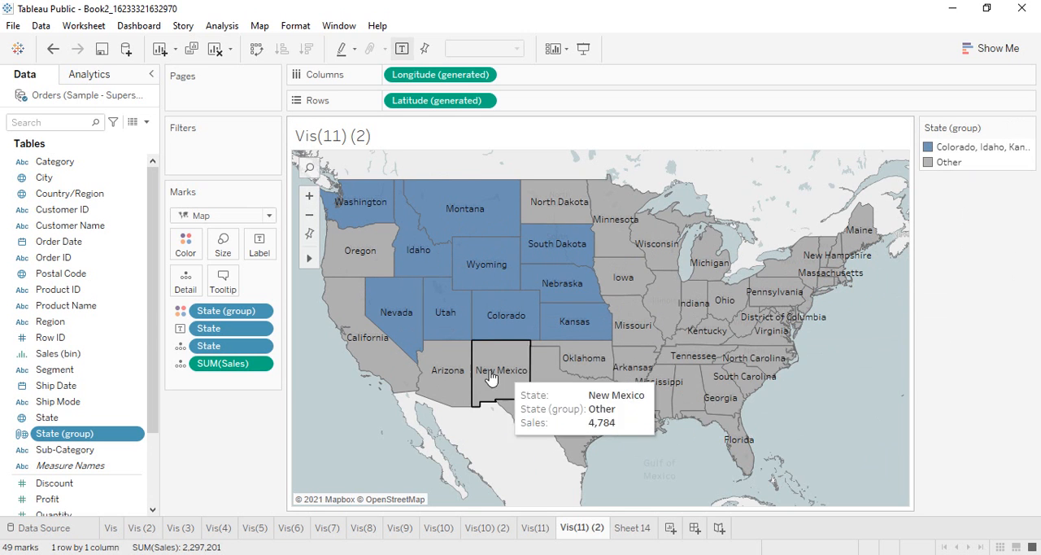
Edit the State (group) field and rename the group of Colorado, Idaho, Kansas and 7 more states to Region 1.
right_click(79, 438)
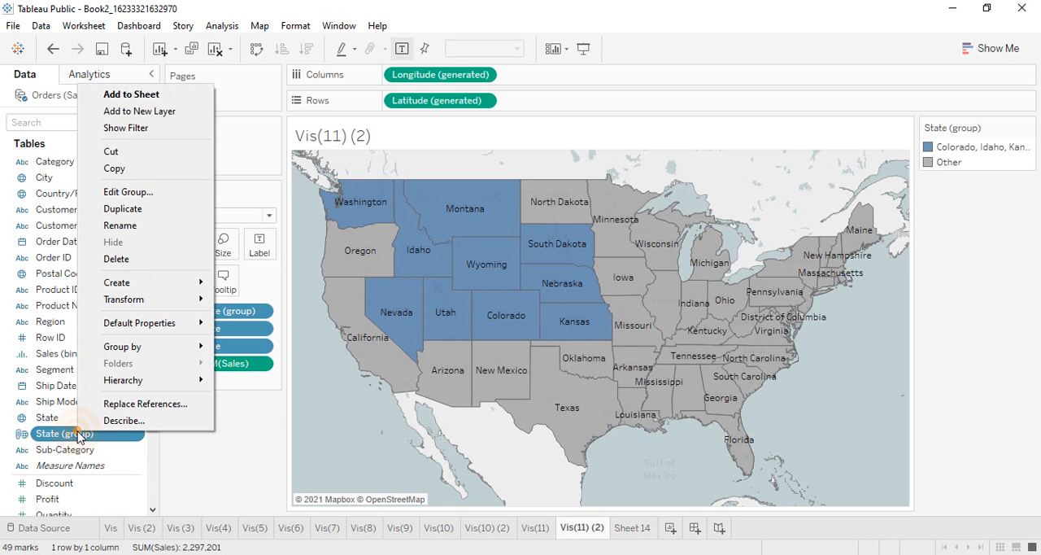
left_click(123, 196)
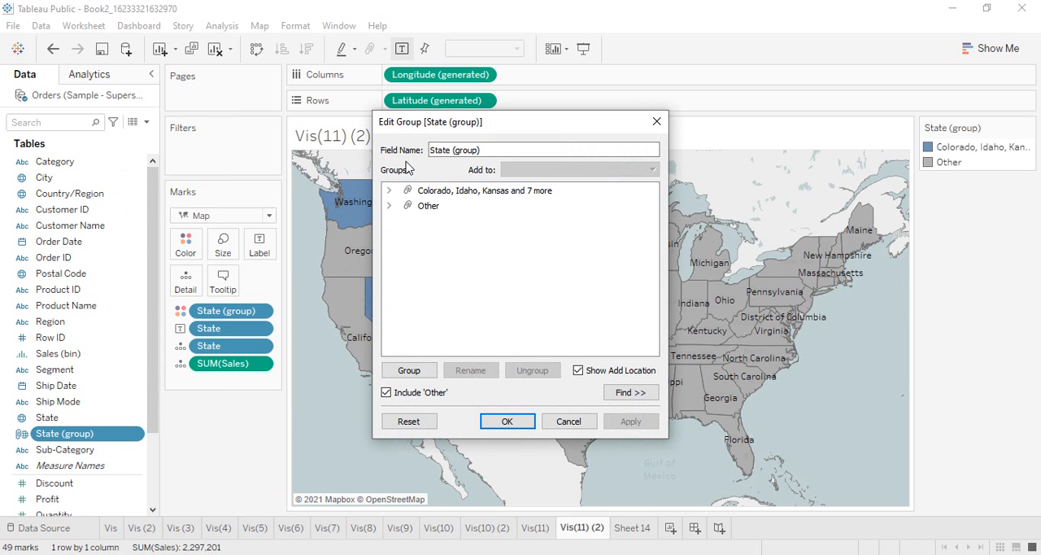
left_click(389, 191)
left_click(388, 192)
left_click(427, 192)
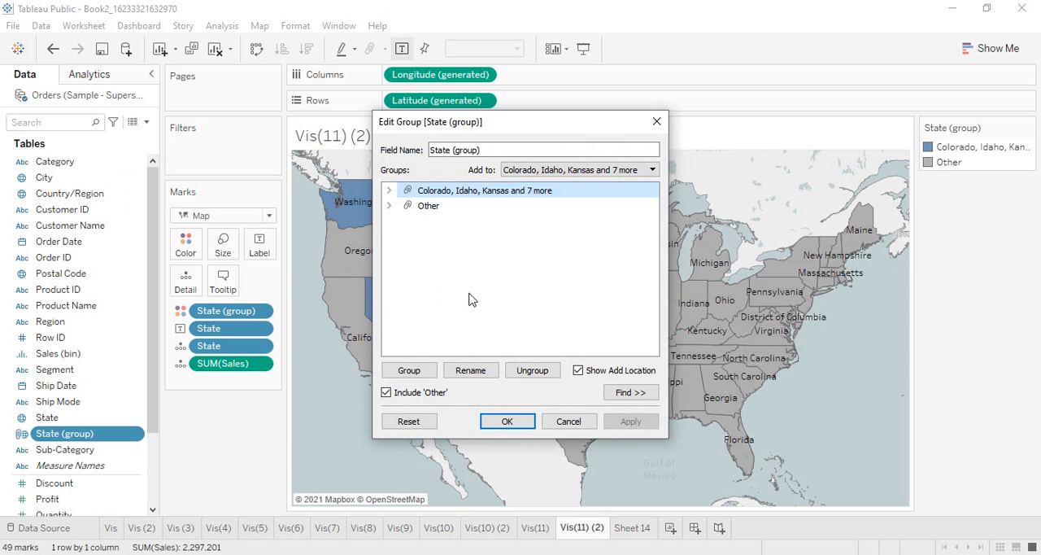
left_click(460, 371)
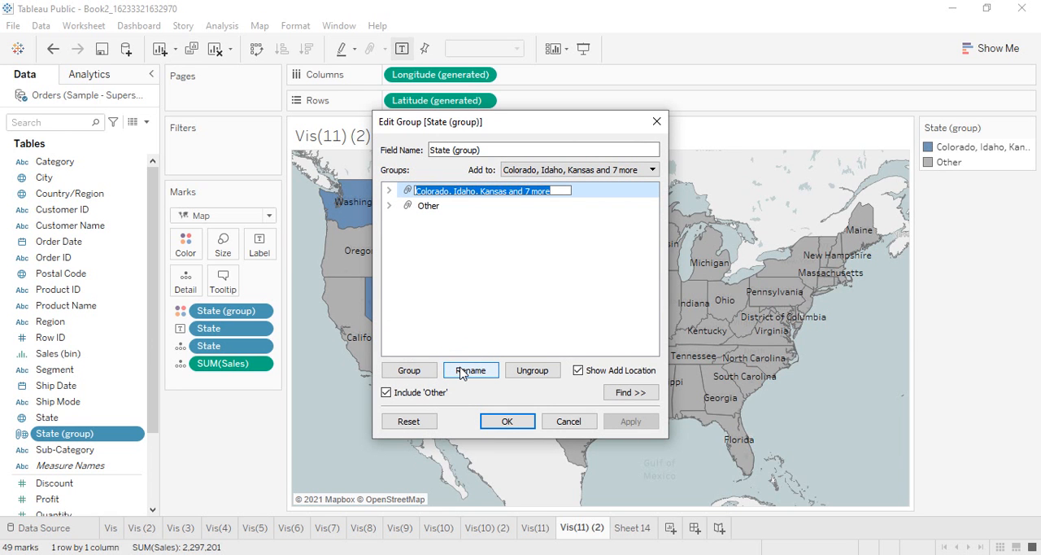
type("Region 1")
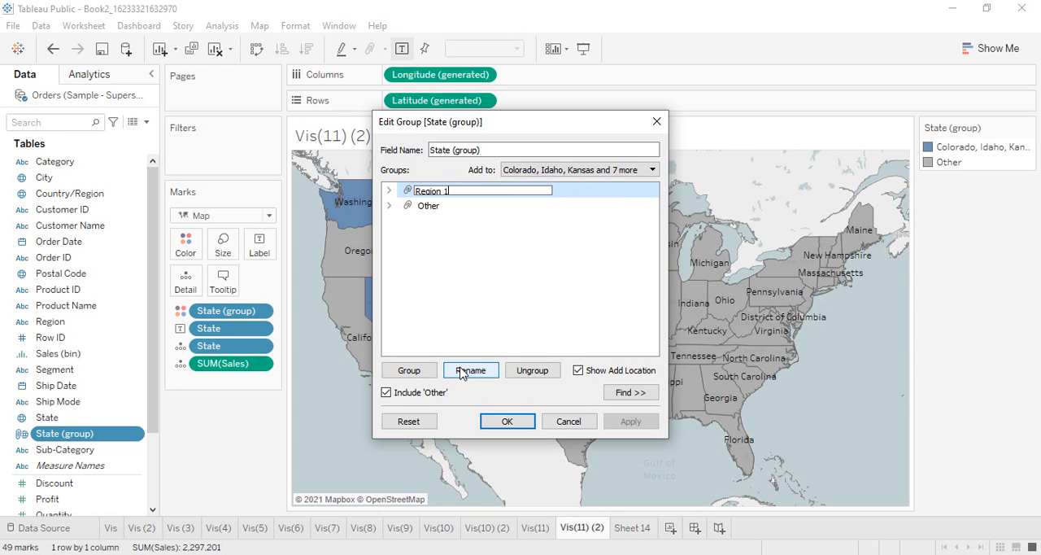
key("Return")
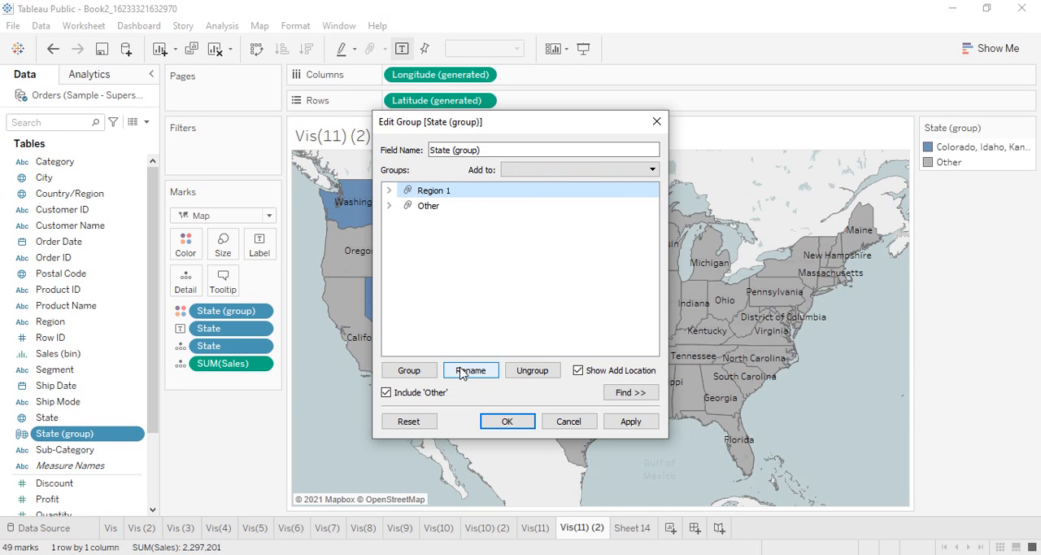
left_click(510, 423)
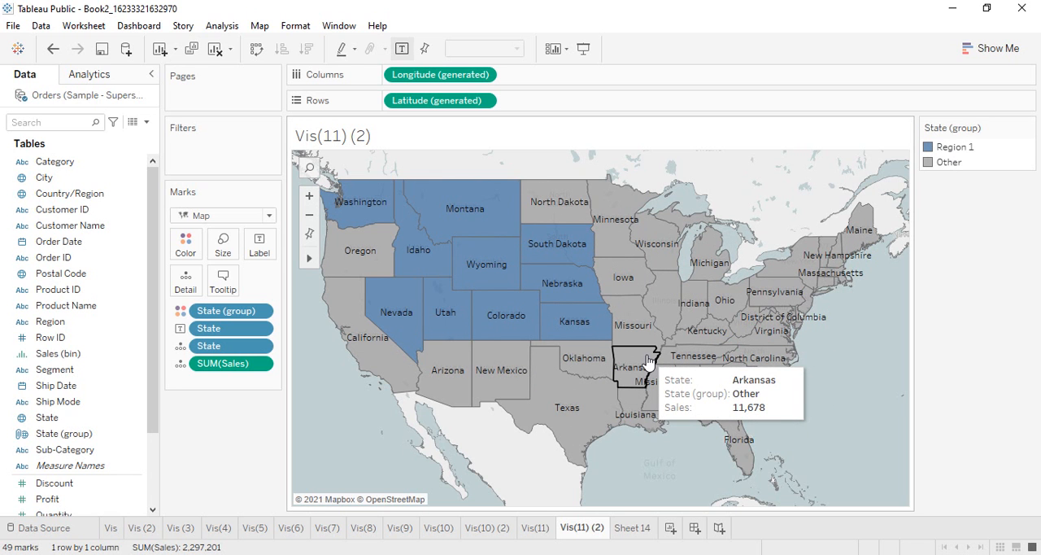
Group the block of eastern states spanning Minnesota, Louisiana, Florida and New York, and clear the selection.
left_click_drag(817, 446, 650, 274)
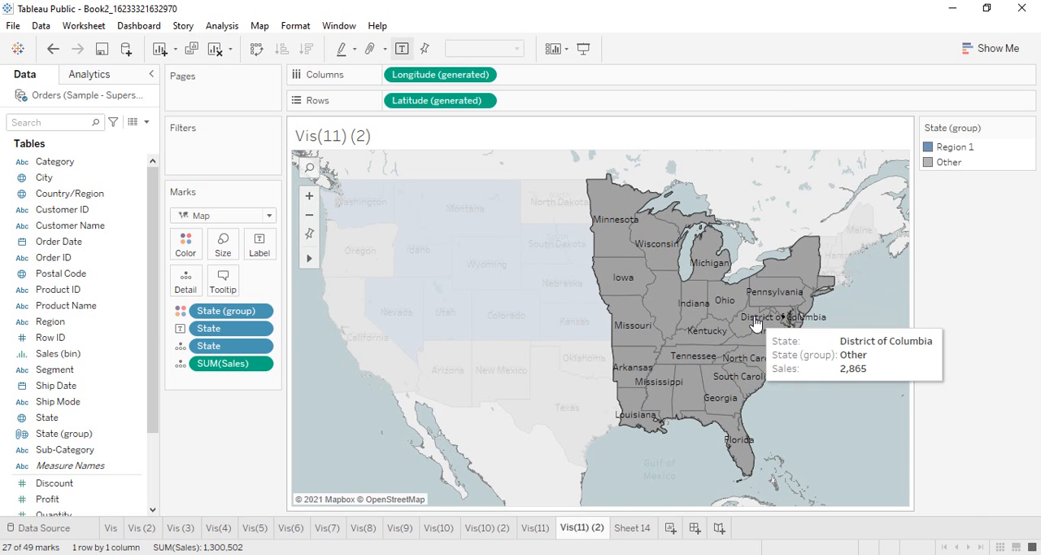
mouse_move(754, 323)
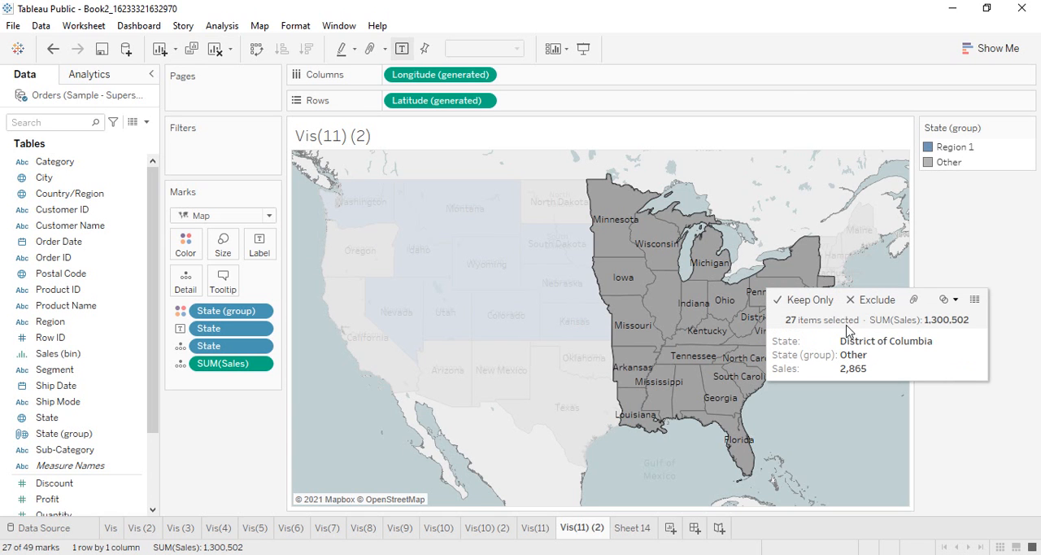
left_click(913, 300)
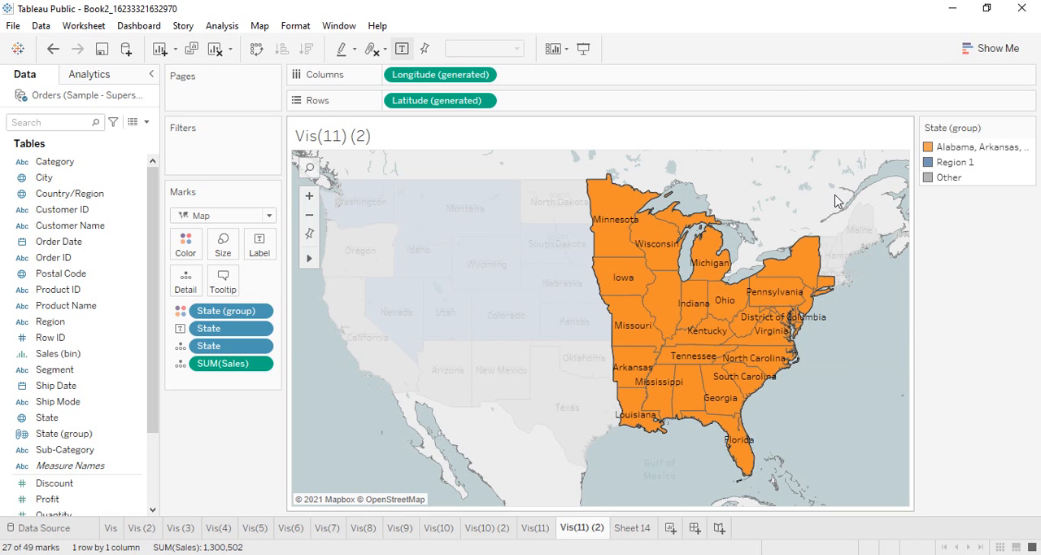
left_click(846, 389)
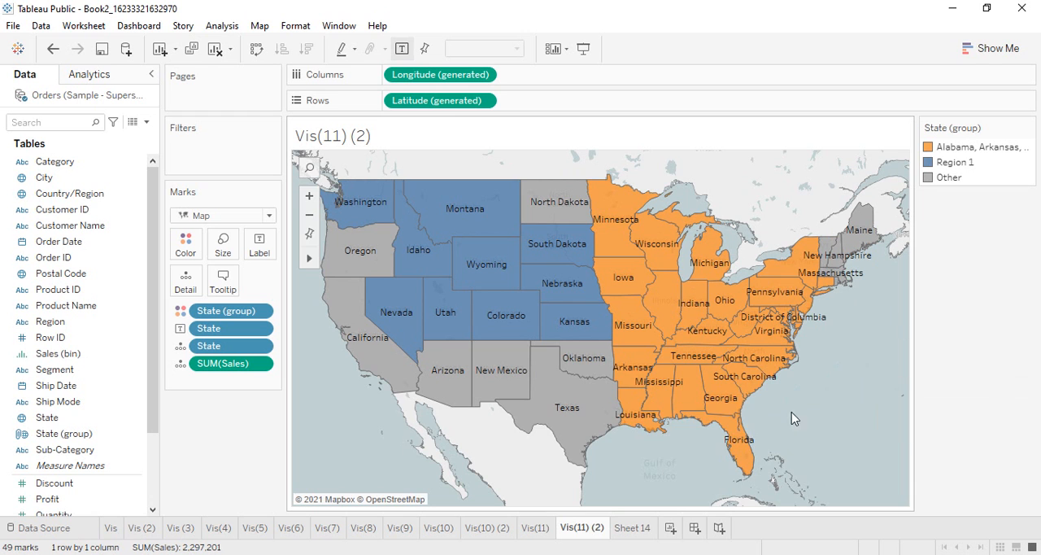
Group Arizona, New Mexico, Oklahoma, Texas, California, Oregon and North Dakota on the map, and clear the selection.
left_click(633, 521)
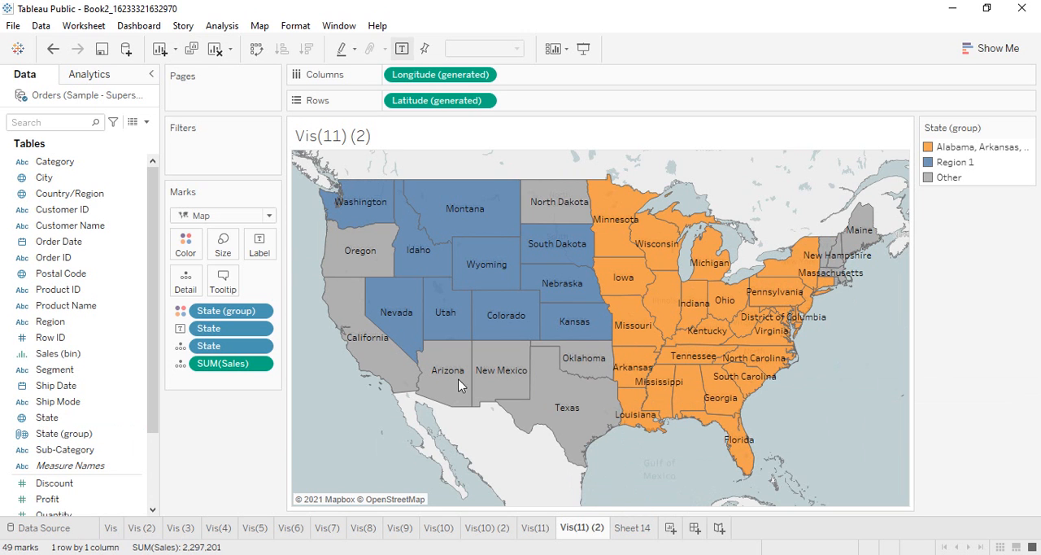
left_click_drag(631, 451, 474, 349)
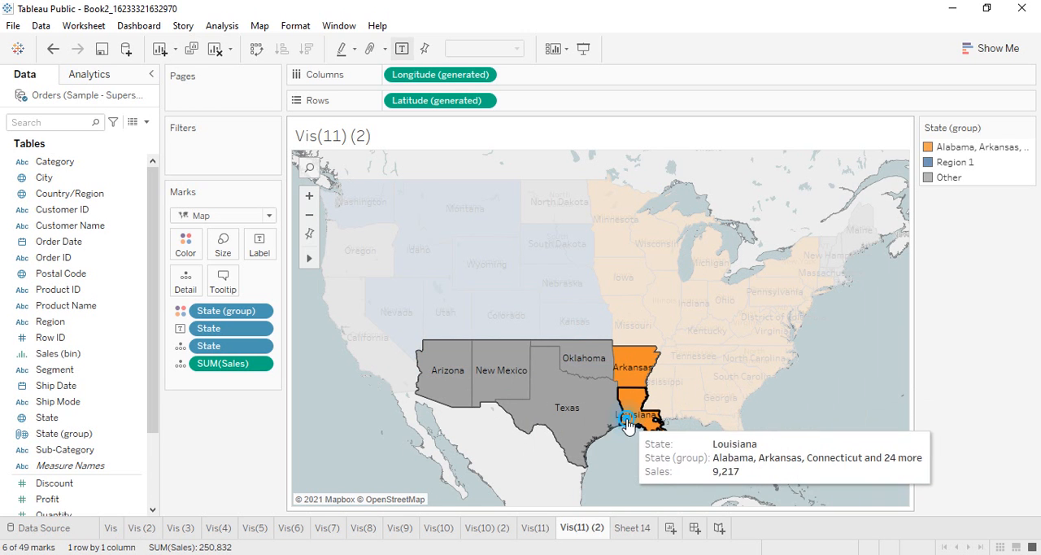
left_click(647, 415, "ctrl")
left_click(628, 370, "ctrl")
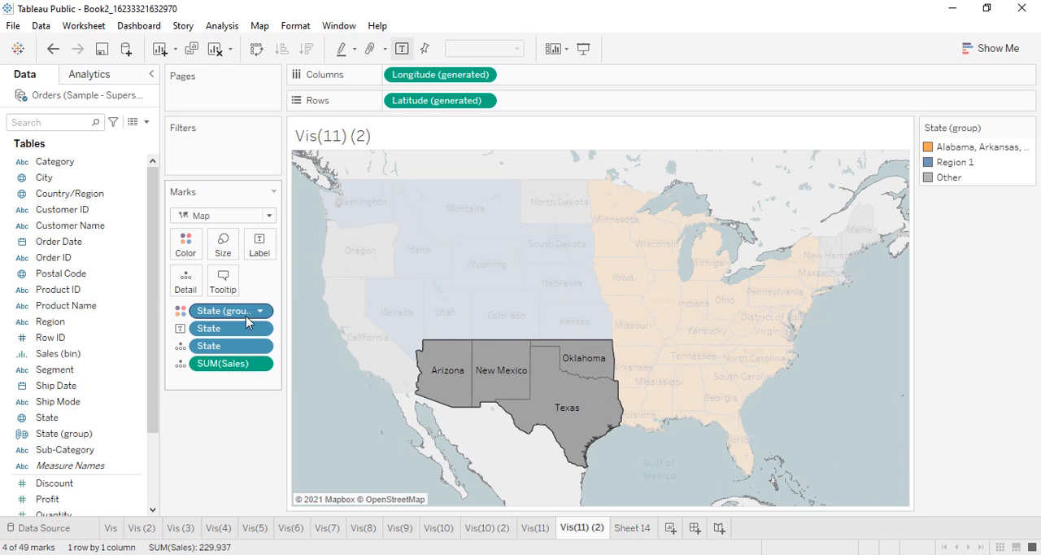
left_click(356, 344, "ctrl")
left_click(351, 243, "ctrl")
left_click(559, 195, "ctrl")
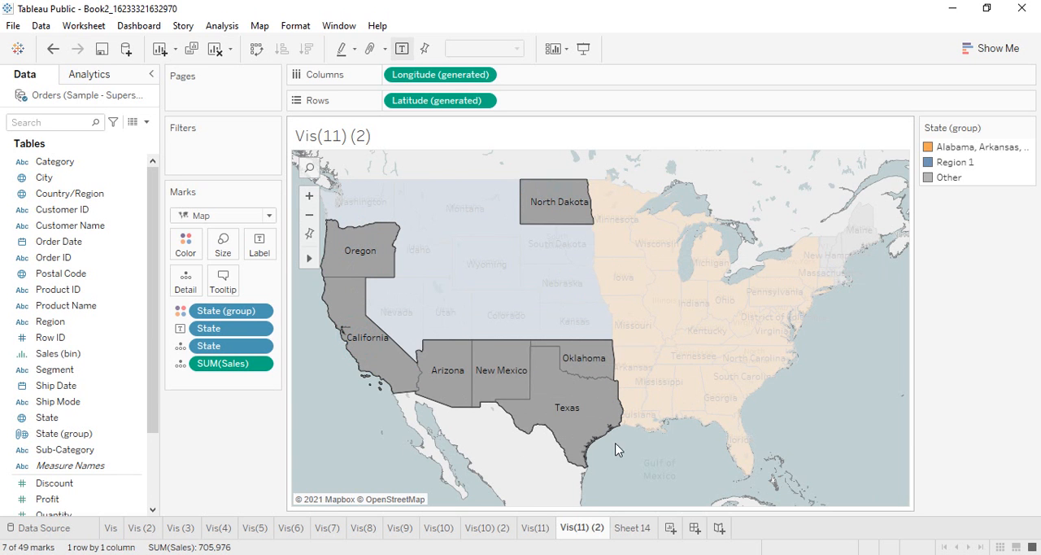
right_click(480, 371)
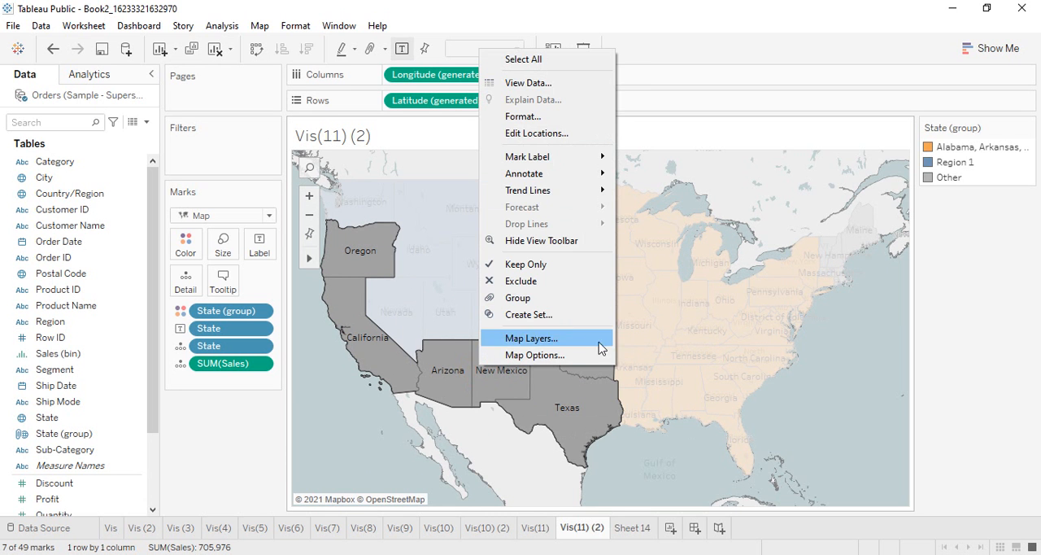
left_click(572, 306)
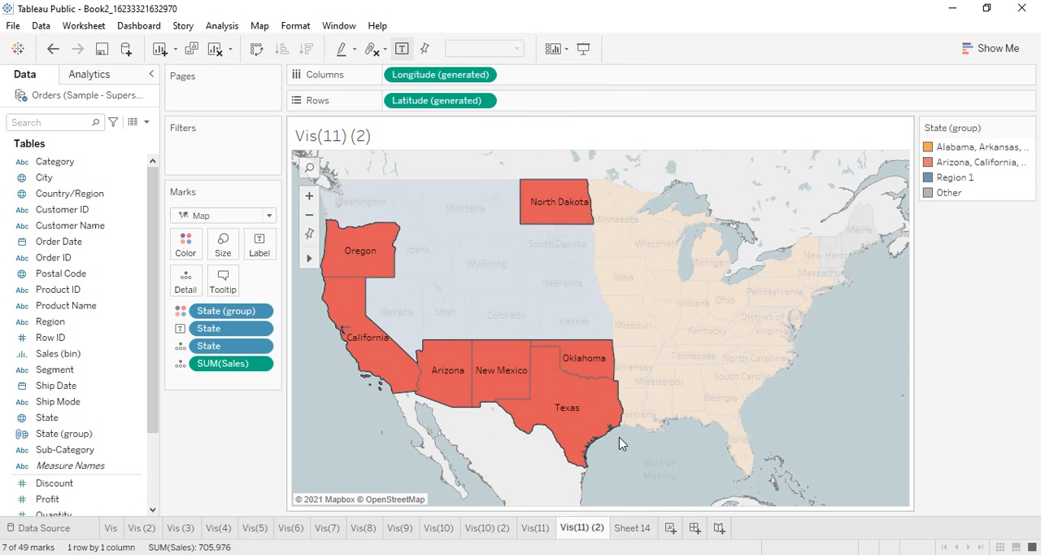
left_click(672, 487)
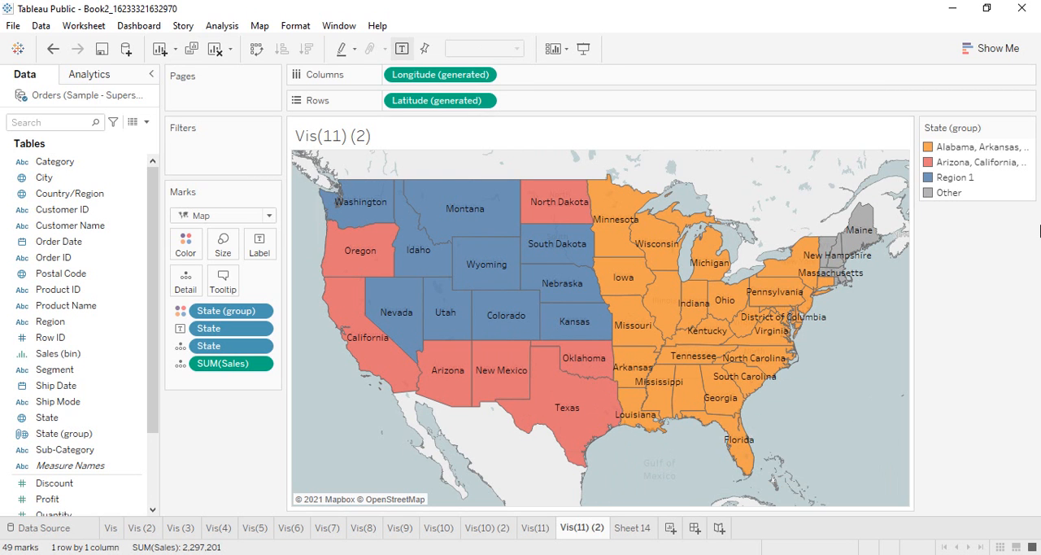
Edit the State (group) field and rename the group of Arizona, California, New Mexico and 4 more states to Region 2.
left_click(72, 440)
right_click(72, 443)
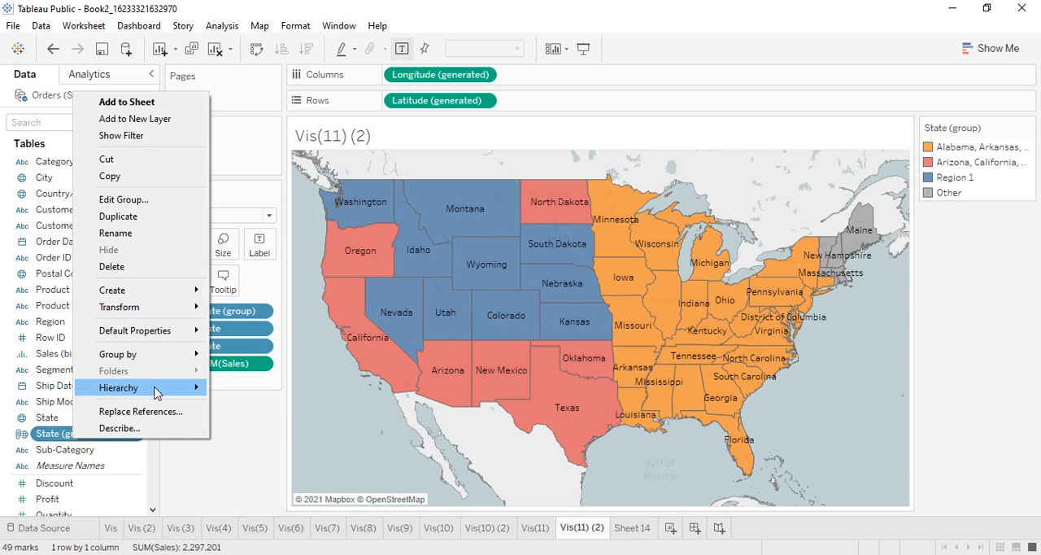
left_click(140, 198)
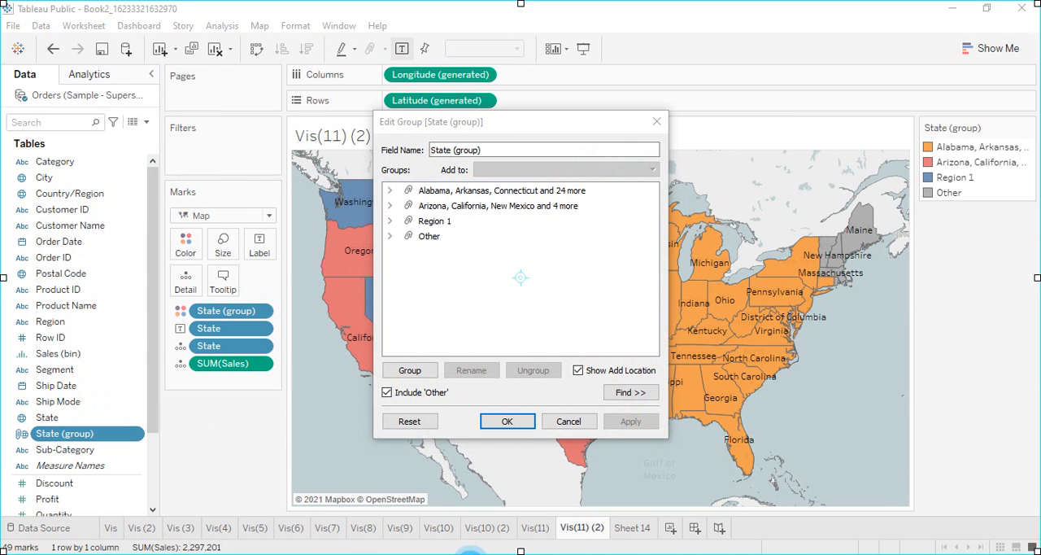
left_click(416, 210)
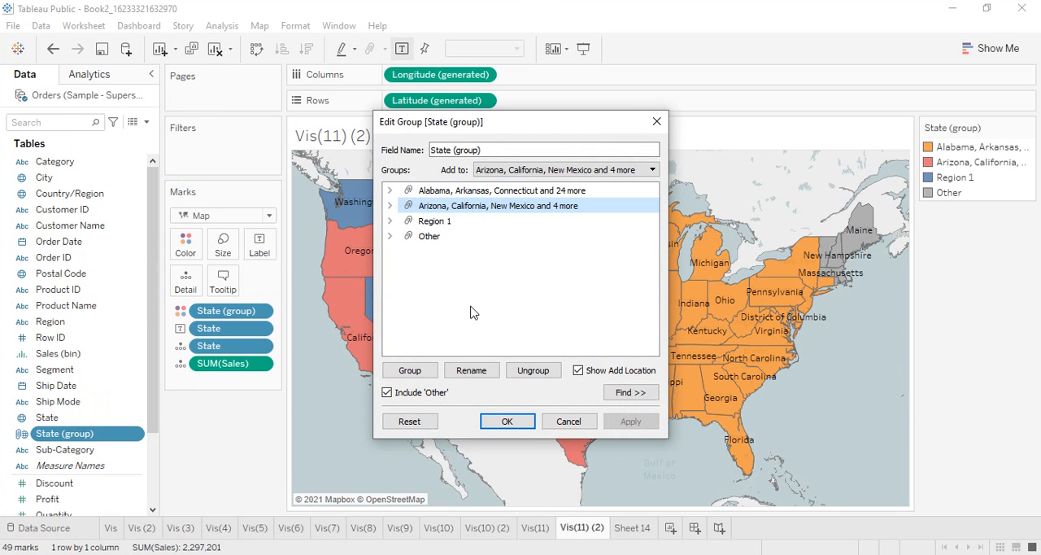
left_click(489, 383)
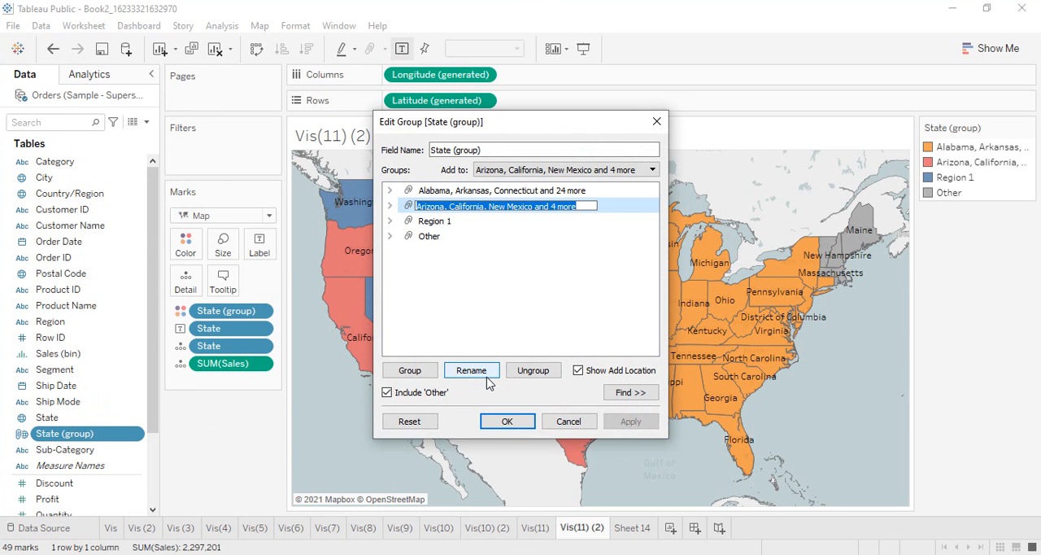
type("Regio")
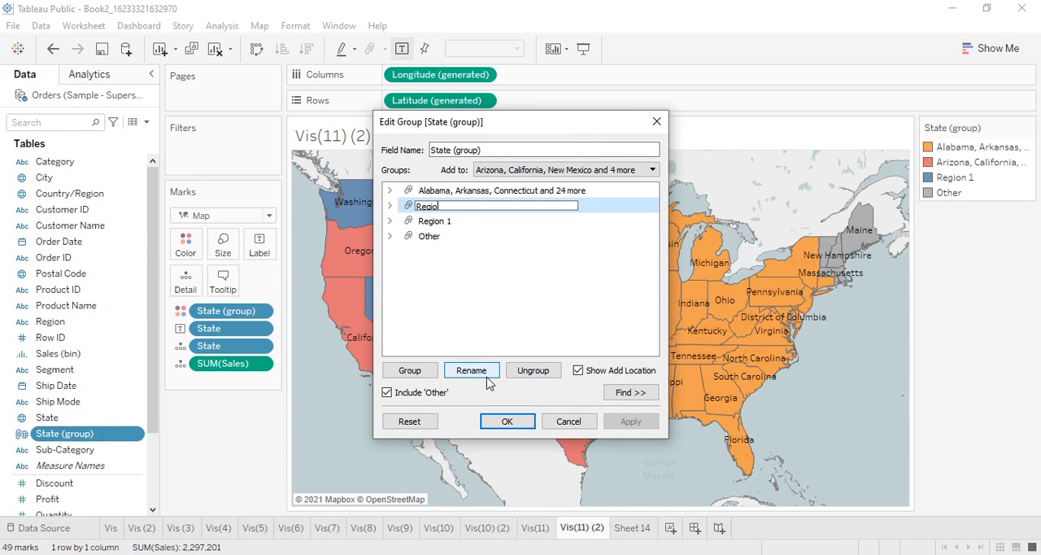
type("n 2")
key("Return")
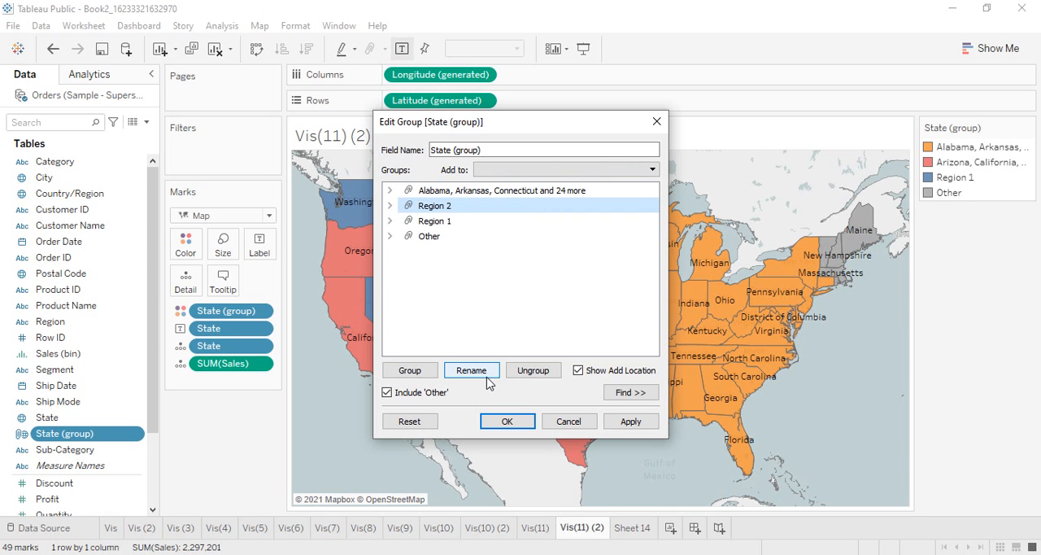
Rename the group of Alabama, Arkansas, Connecticut and 24 more states to Region 3, and accept the group edits.
left_click(542, 191)
left_click(454, 375)
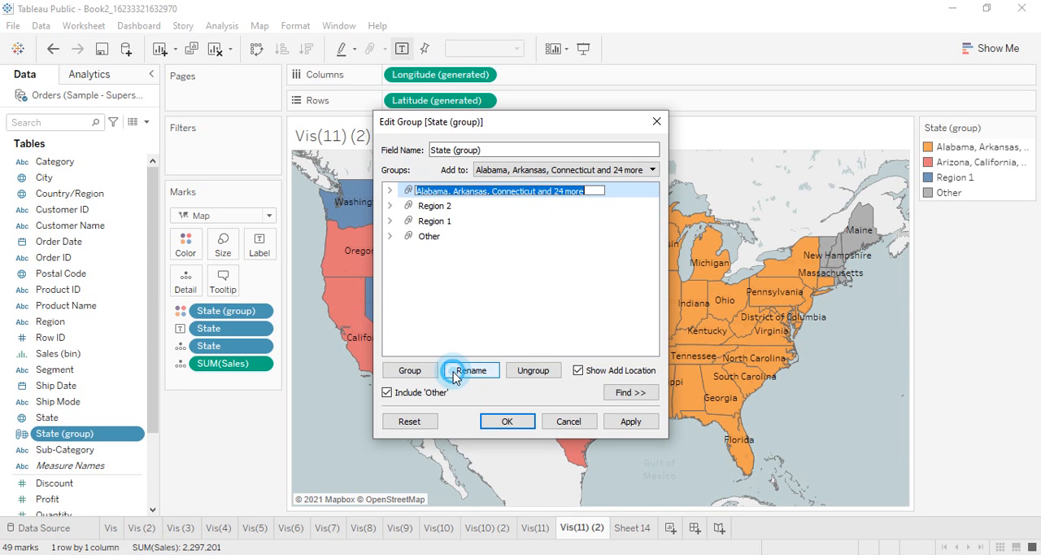
type("Region 3")
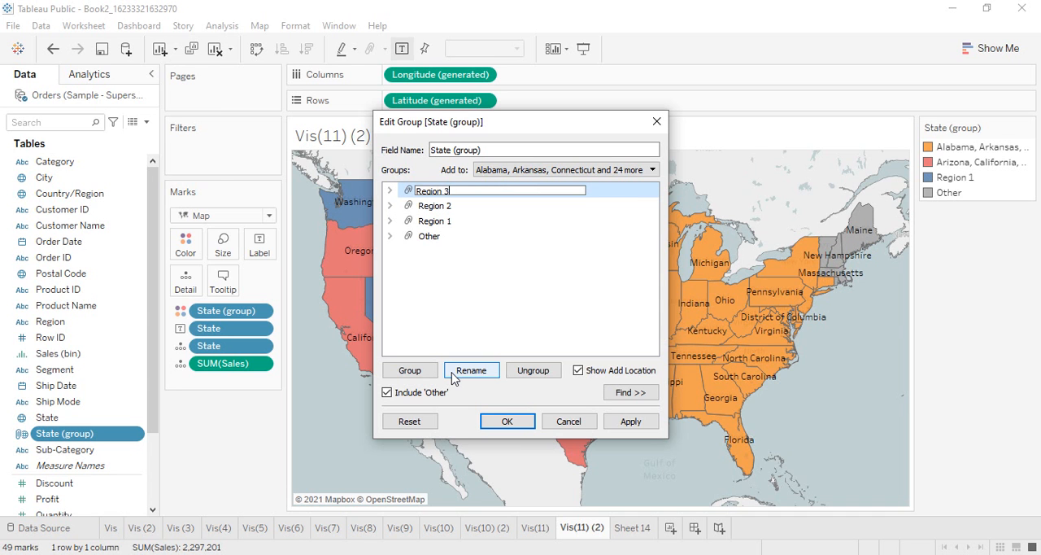
key("Return")
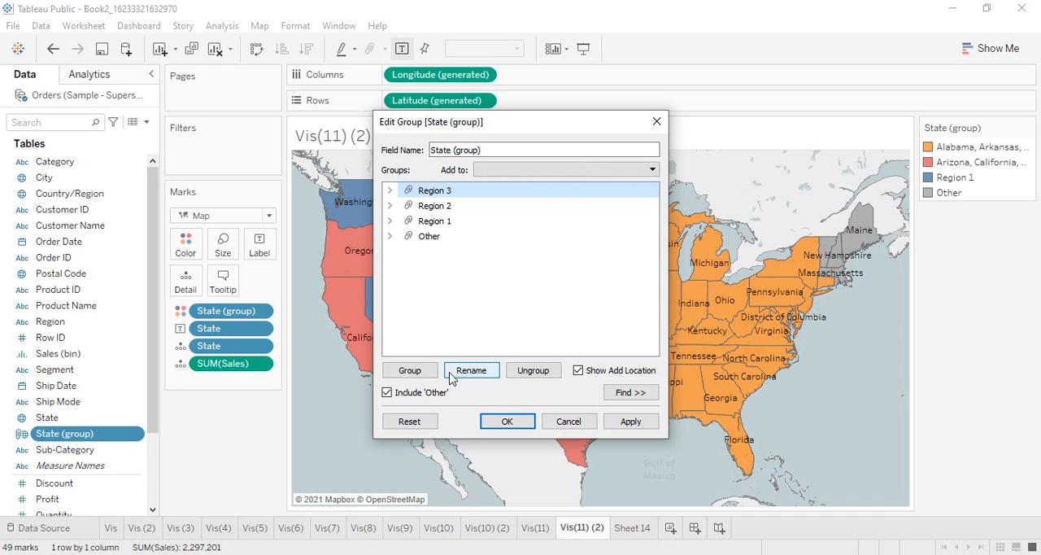
left_click(529, 422)
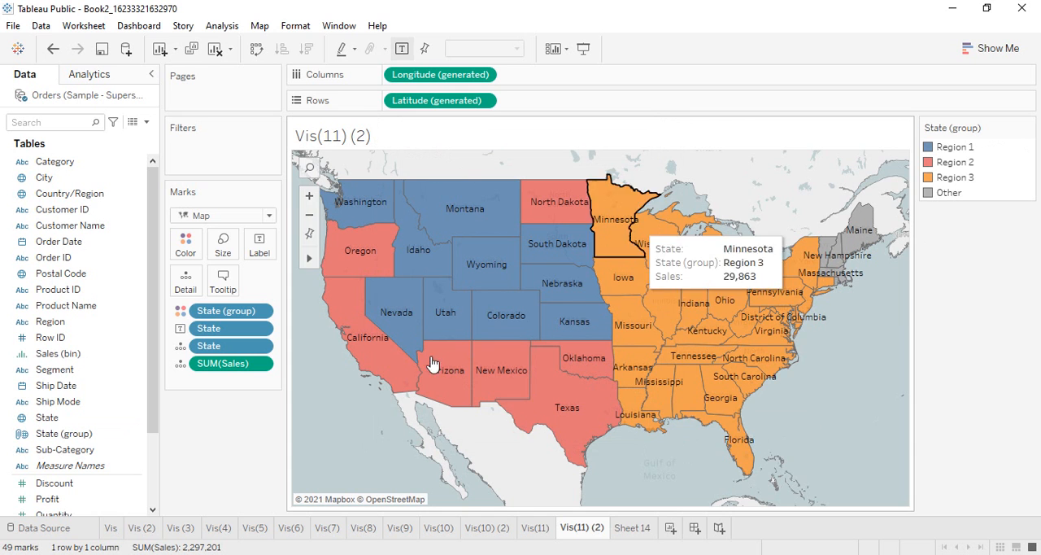
Remove Sales and the duplicate State from the marks' detail, and add Sales to the map labels.
mouse_move(553, 291)
mouse_move(537, 384)
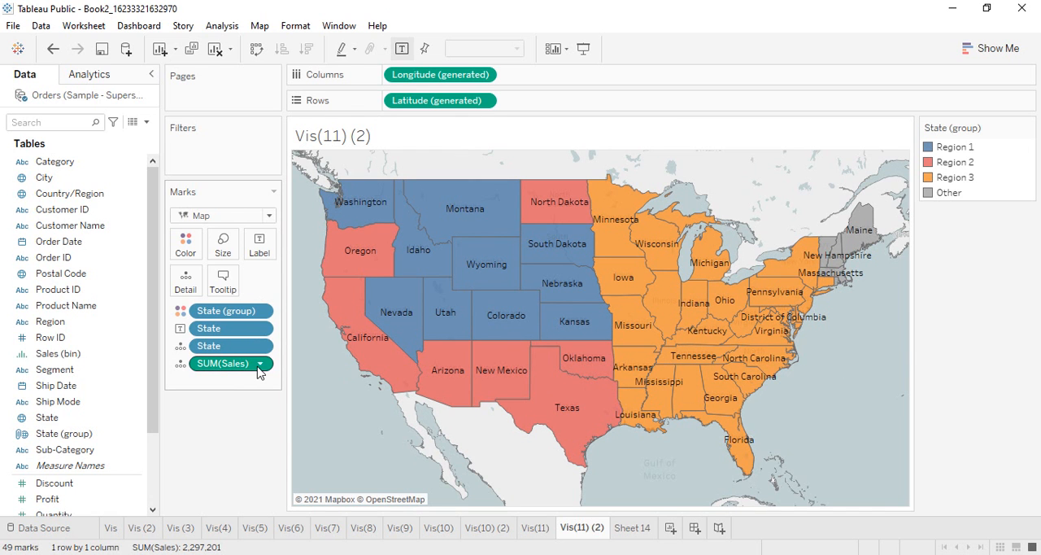
left_click_drag(260, 363, 230, 411)
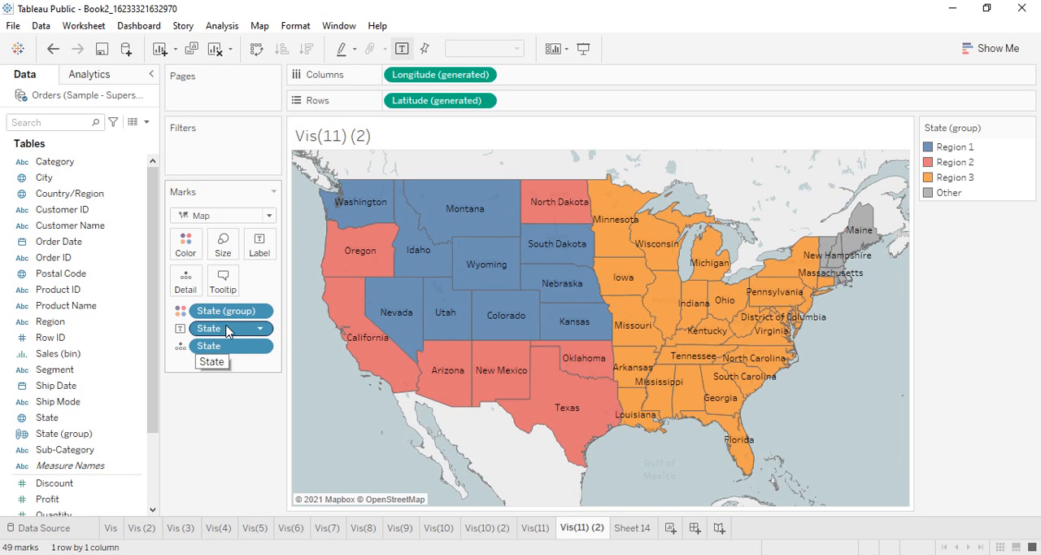
left_click_drag(231, 348, 240, 411)
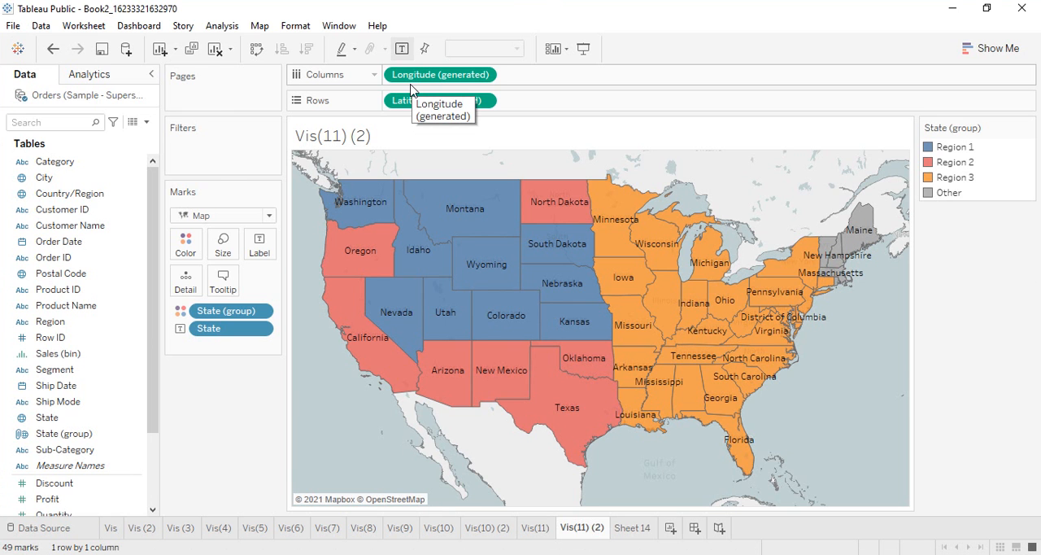
scroll(61, 366, "down", 2)
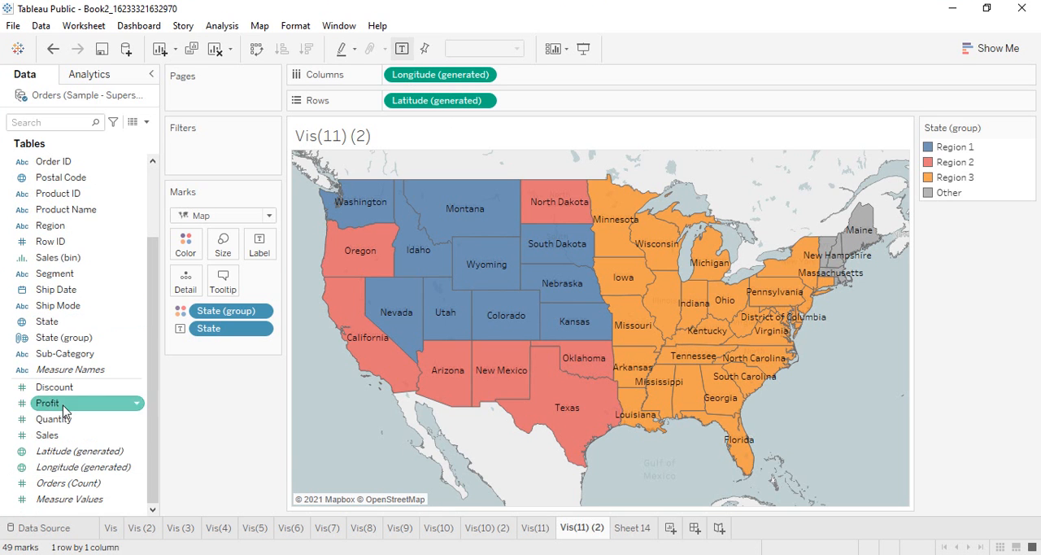
left_click_drag(57, 452, 258, 244)
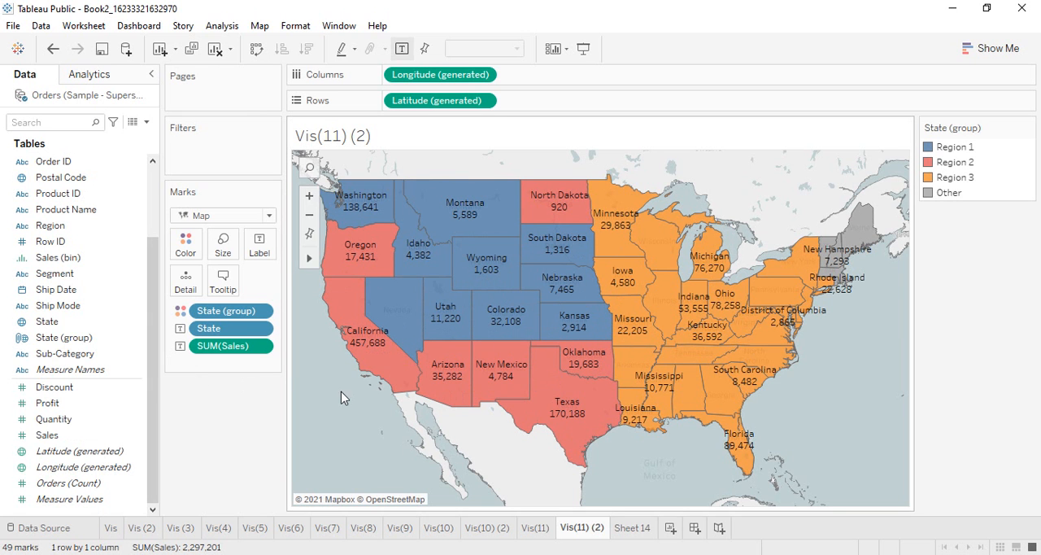
Add State (group) as a filter with all regions included, and show its filter control beside the map.
left_click_drag(49, 337, 200, 159)
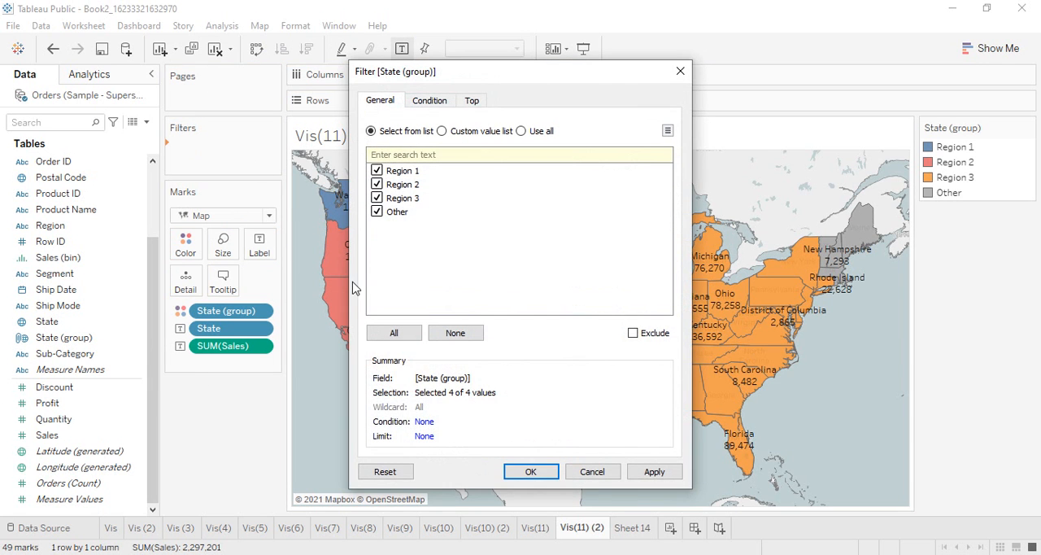
left_click(532, 473)
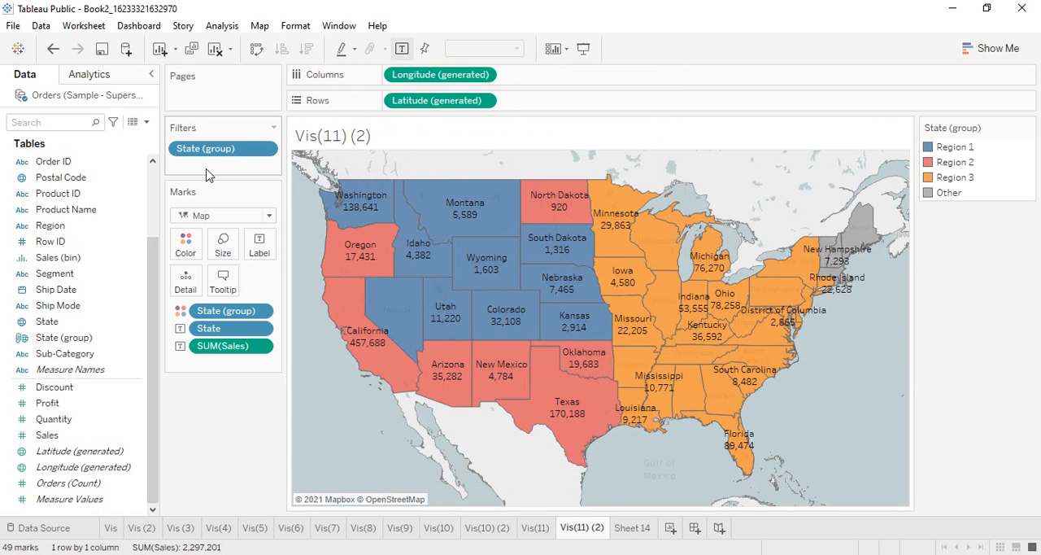
right_click(207, 156)
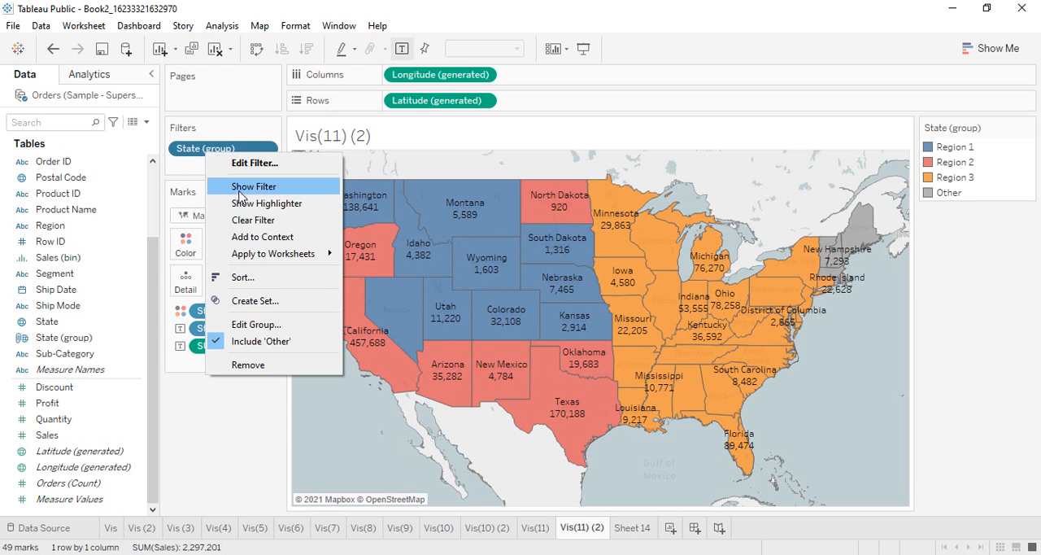
left_click(241, 189)
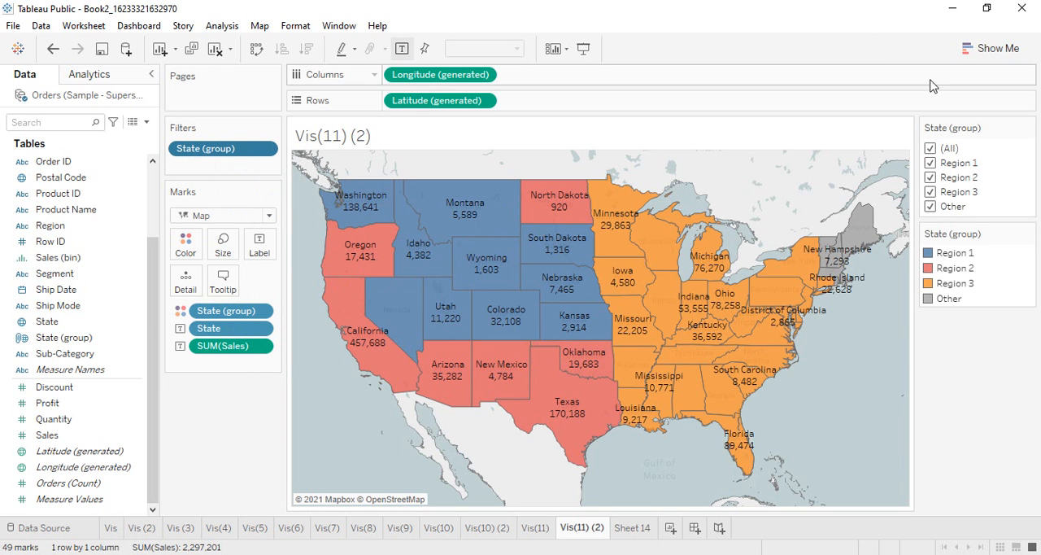
Clear all regions in the State (group) filter, include Region 1, Region 3 and Region 2 one by one, and exclude Region 1 again.
left_click(931, 152)
left_click(931, 164)
left_click(931, 192)
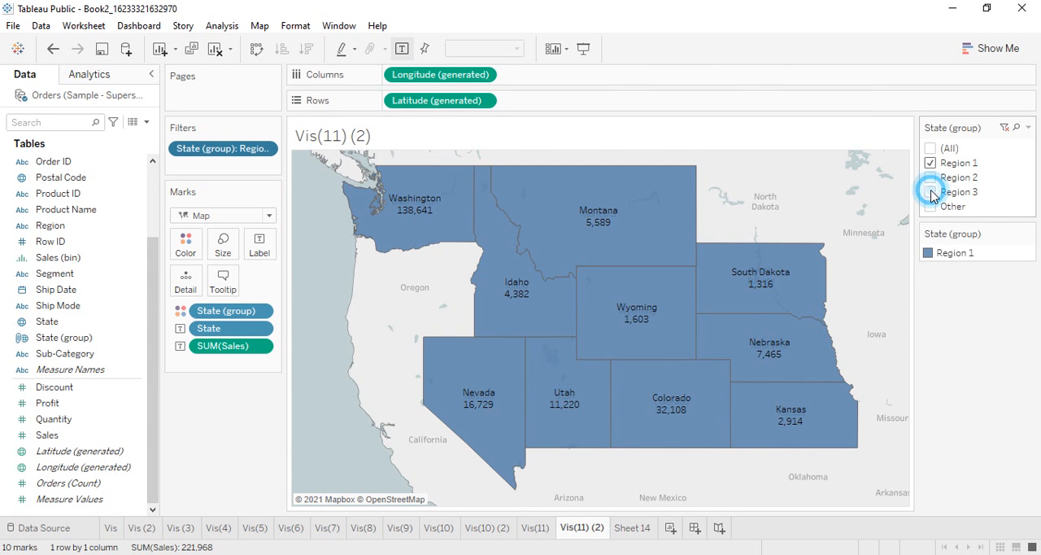
mouse_move(638, 294)
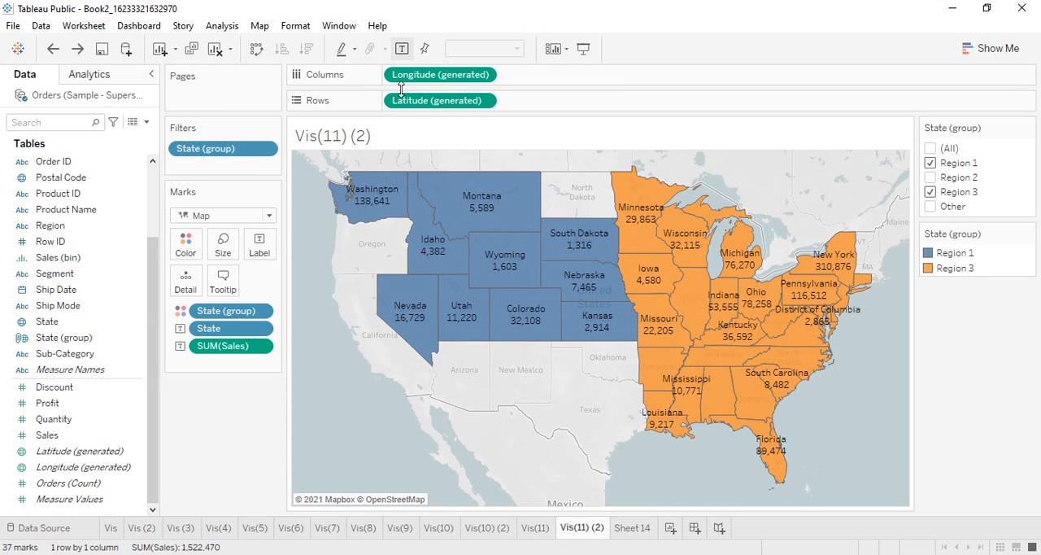
left_click(931, 178)
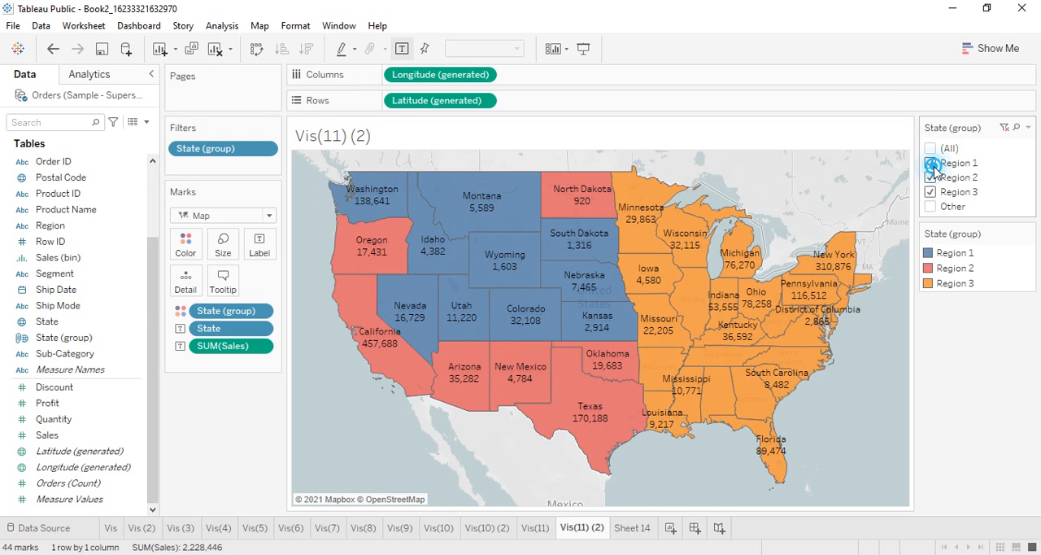
left_click(933, 163)
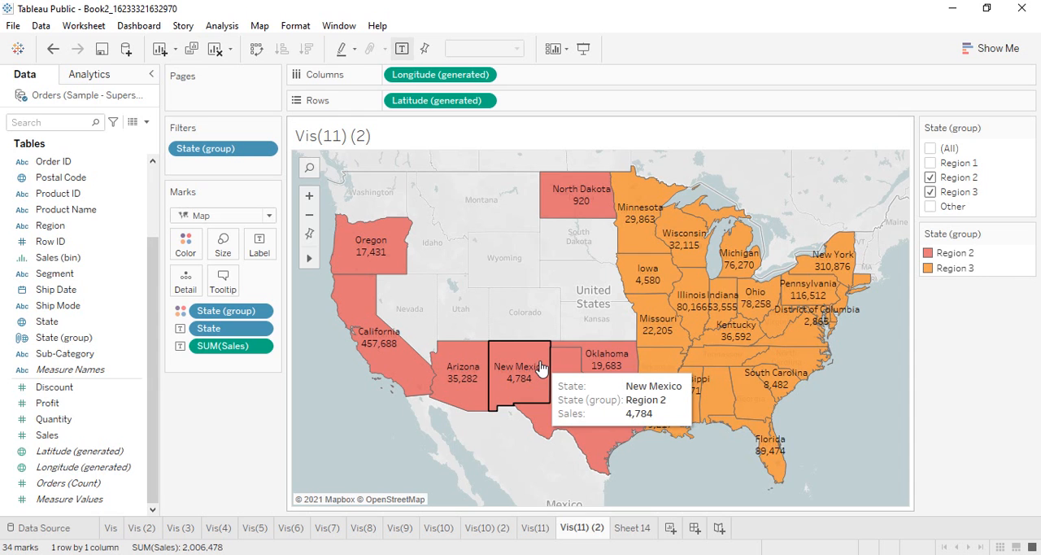
Switch to Excel, examine the state-wise columns of the India - Covid sheet, and switch back to Tableau.
left_click(632, 527)
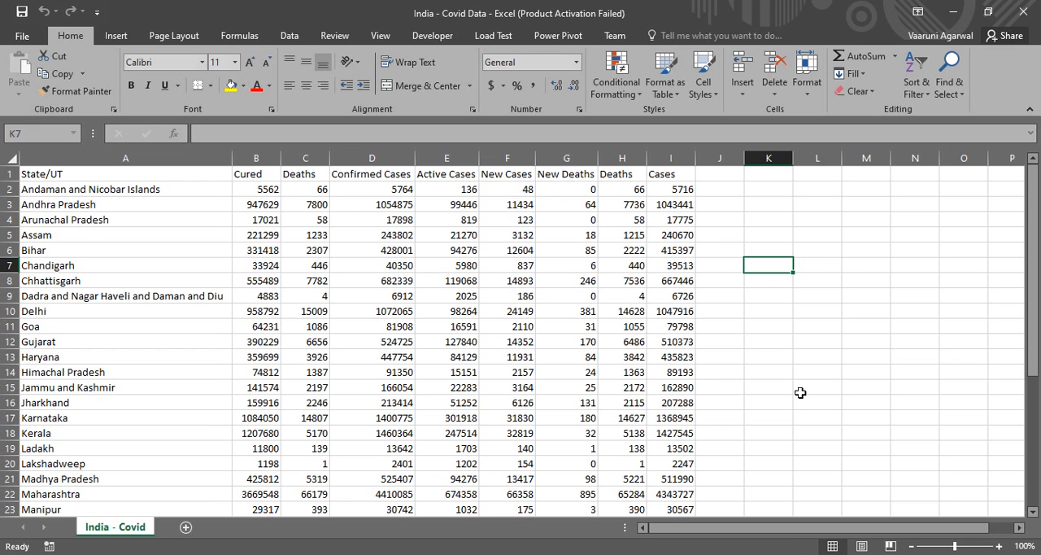
scroll(799, 392, "down", 9)
scroll(800, 389, "up", 9)
left_click(630, 554)
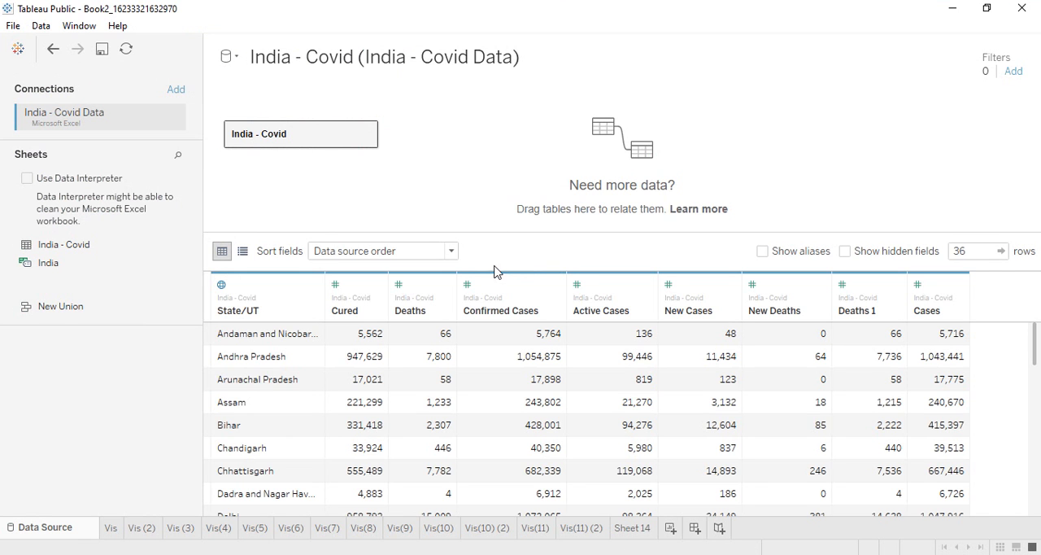
Open Sheet 14 and add State/UT from the India - Covid data to the marks' detail to create a map.
left_click(630, 527)
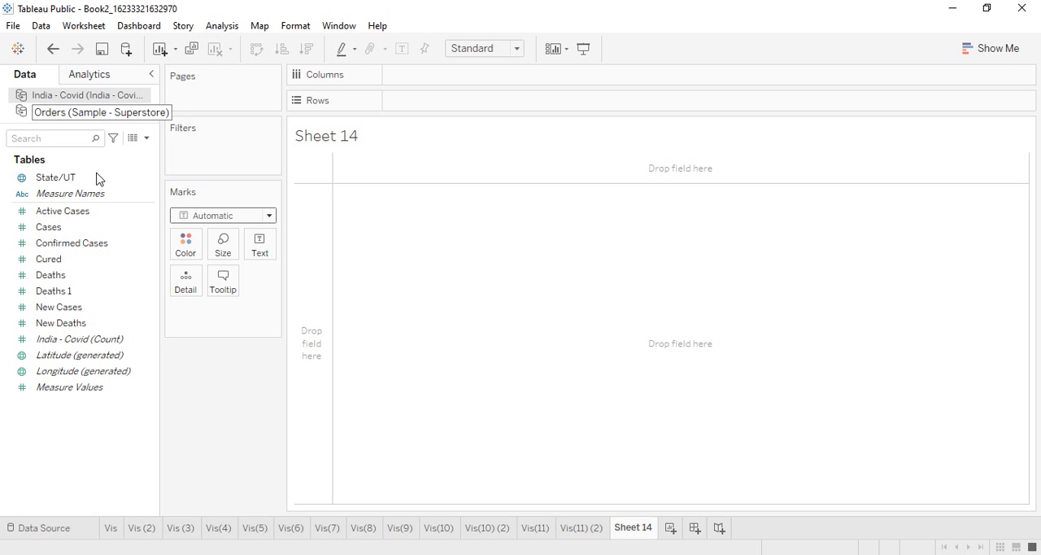
left_click(70, 179)
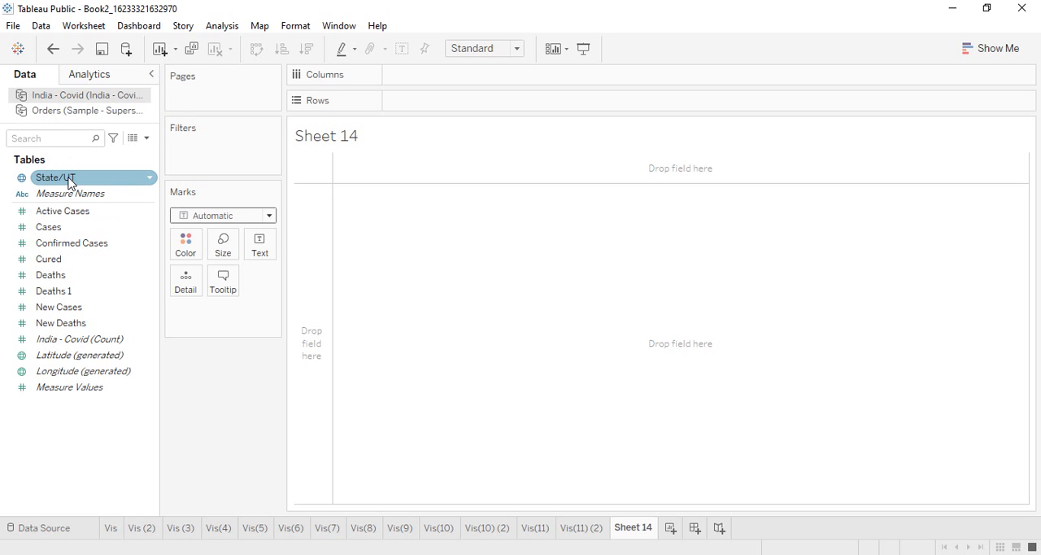
left_click_drag(70, 180, 189, 282)
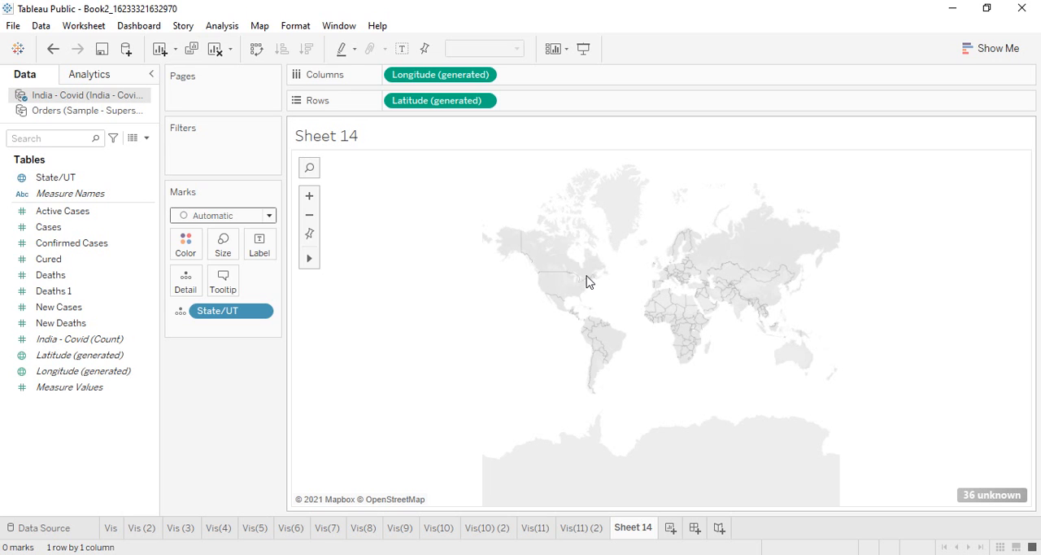
Correct the unknown State/UT locations by fixing the country/region to India, and check the matching location of every state.
left_click(1015, 496)
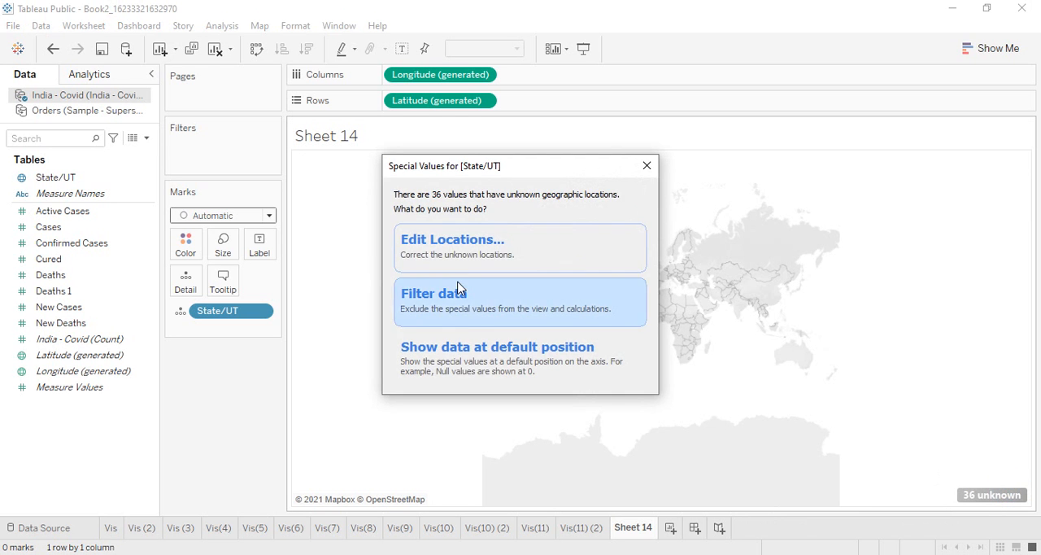
left_click(485, 261)
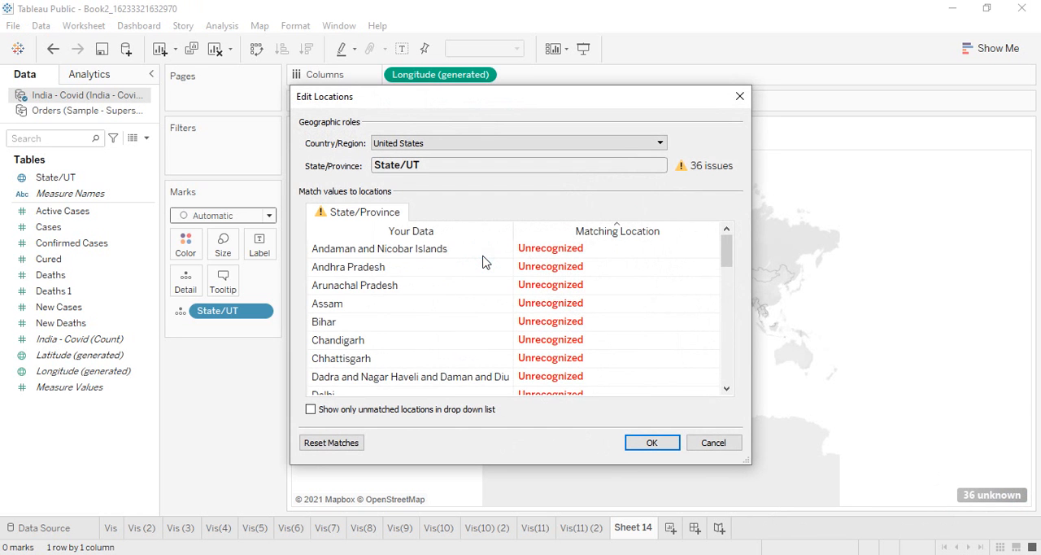
scroll(565, 272, "down", 9)
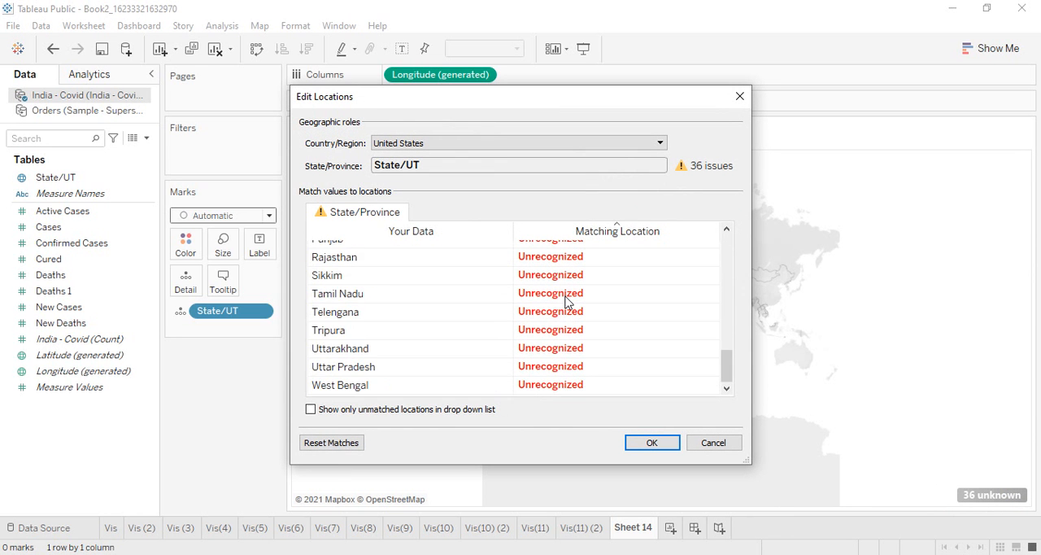
scroll(569, 325, "up", 9)
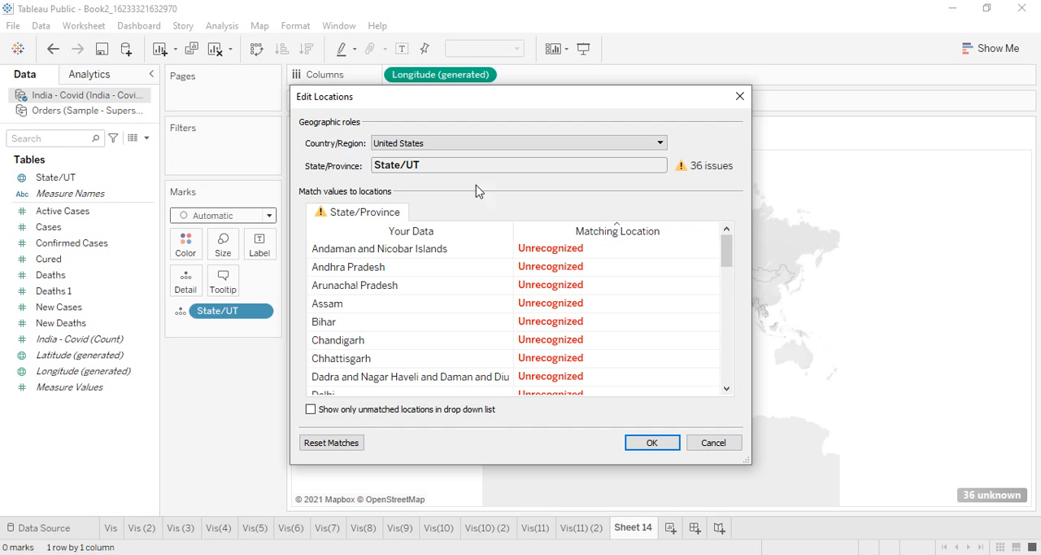
left_click(416, 144)
left_click(488, 188)
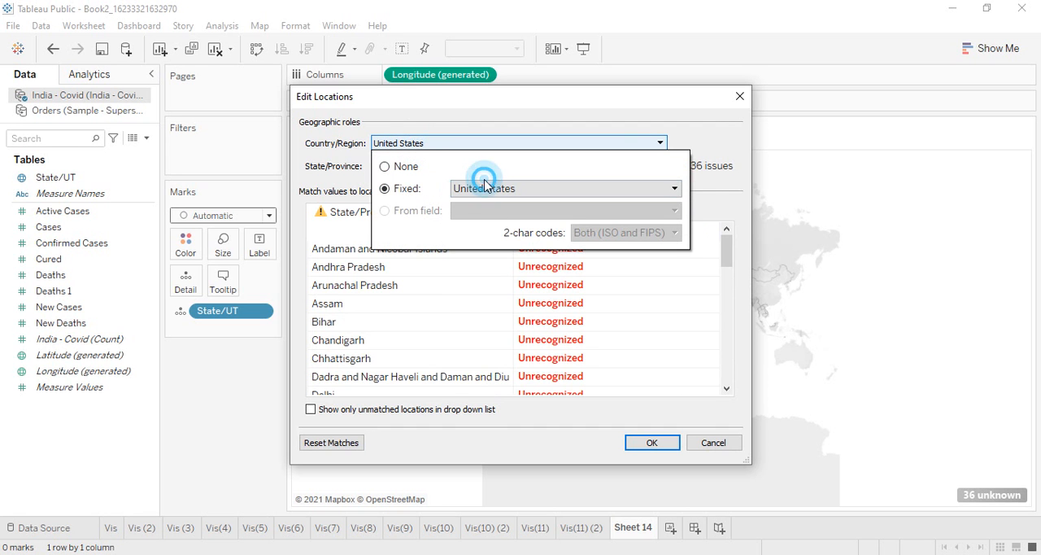
type("Indi")
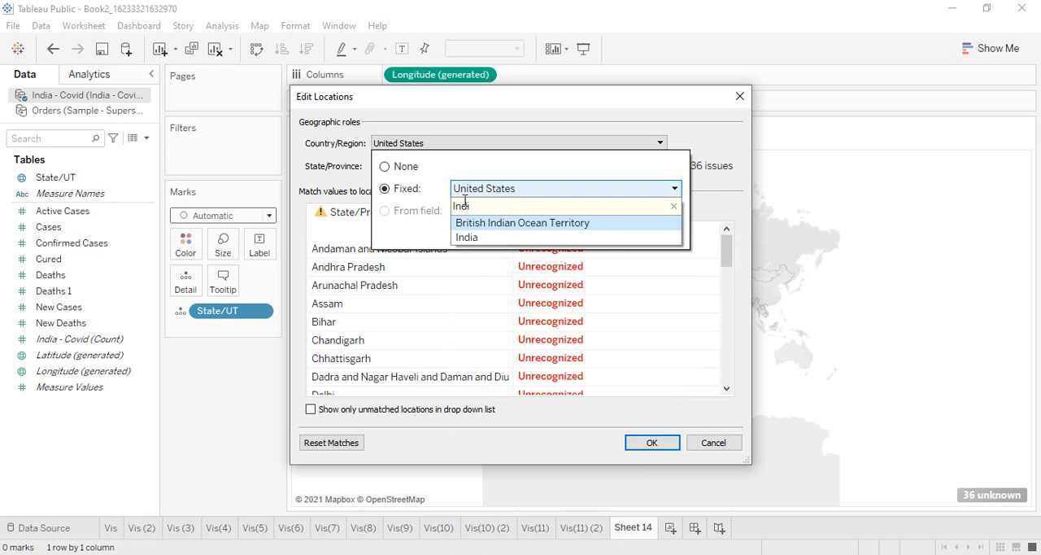
left_click(466, 237)
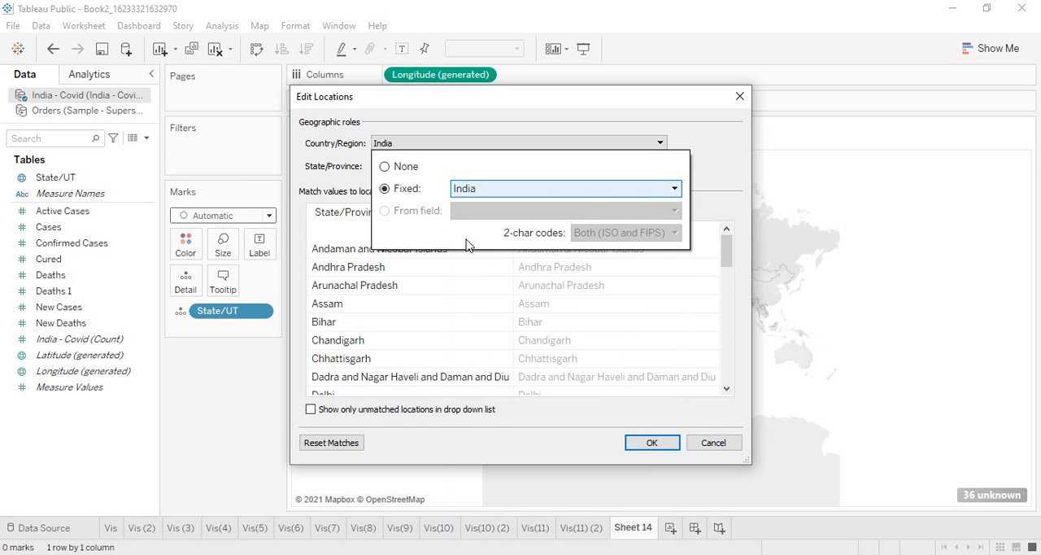
left_click(714, 177)
scroll(640, 271, "down", 10)
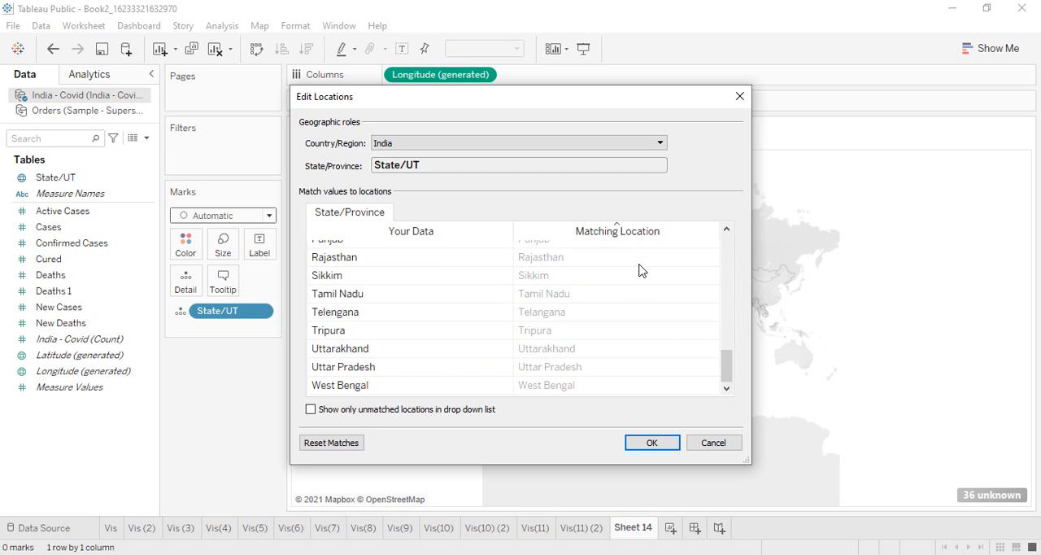
scroll(640, 277, "up", 7)
left_click(658, 447)
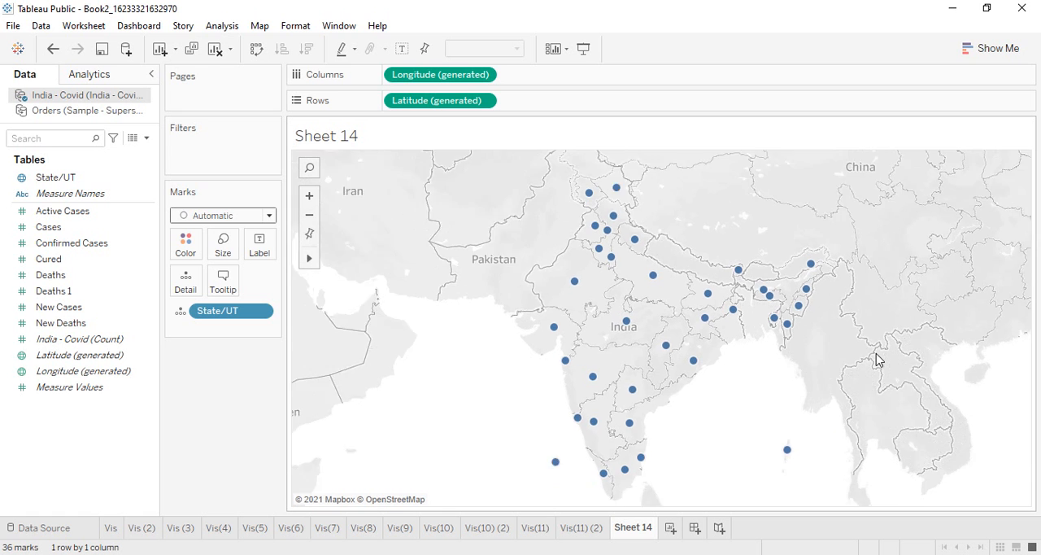
Color the India state map by Cases and label each state with its Cured value.
scroll(877, 361, "down", 1)
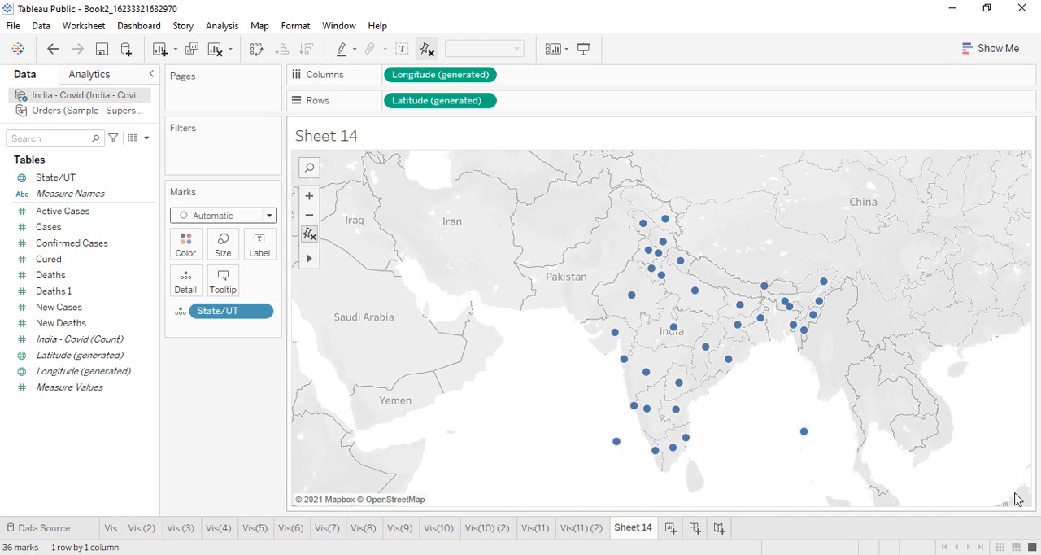
left_click(31, 262)
left_click_drag(57, 230, 189, 245)
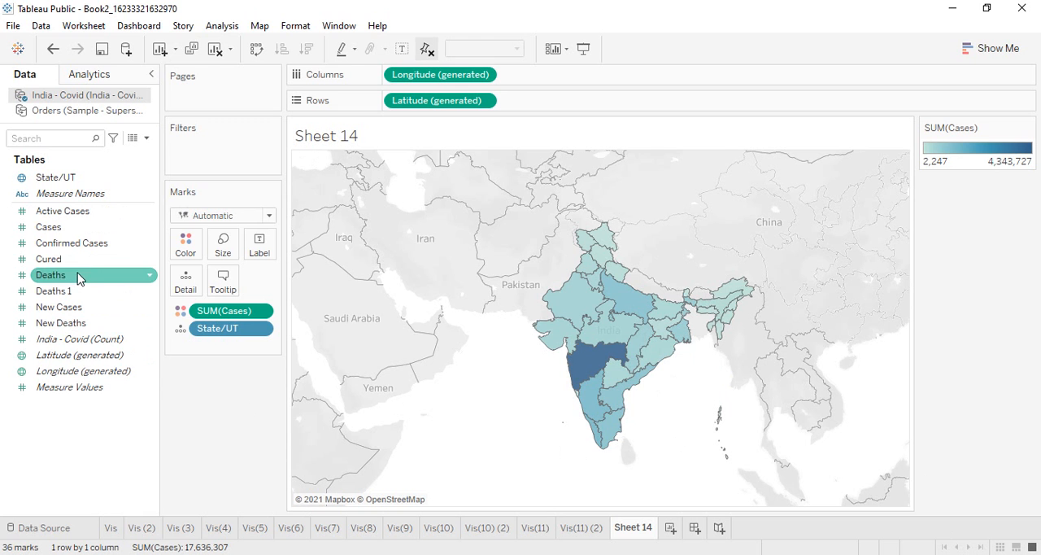
left_click_drag(70, 260, 275, 238)
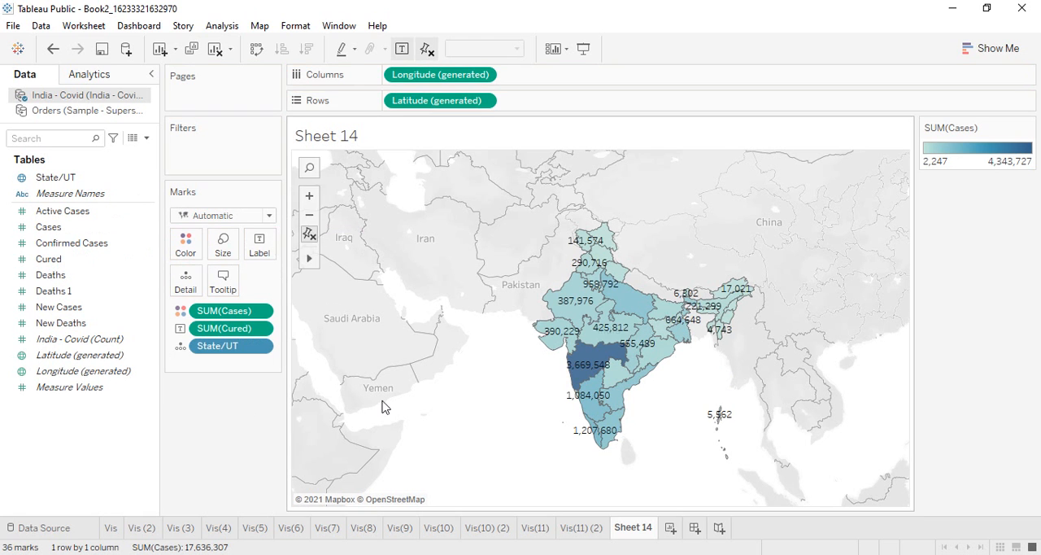
Examine the Cases and Cured values of individual Indian states up close on the map.
scroll(735, 419, "up", 2)
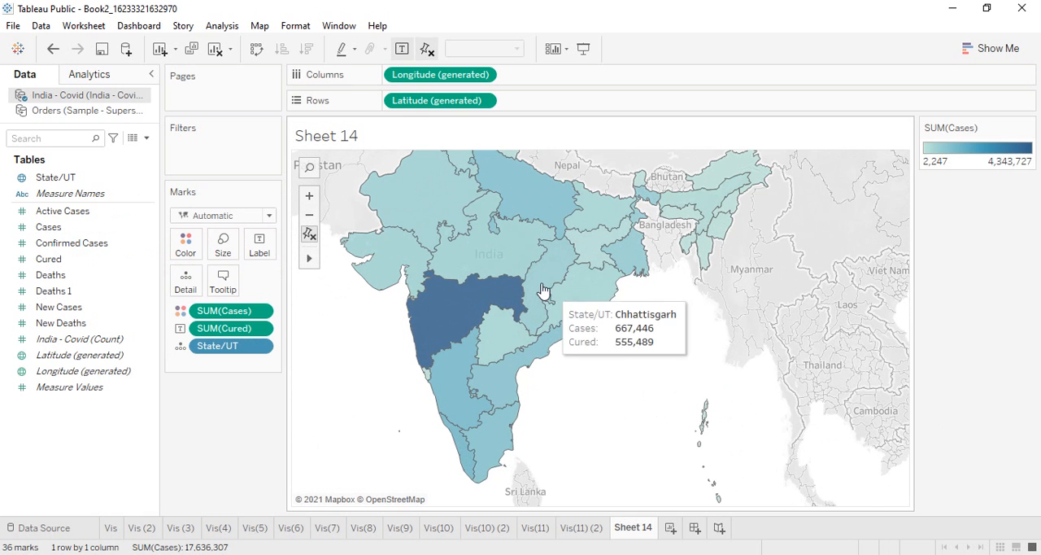
left_click_drag(630, 351, 696, 453)
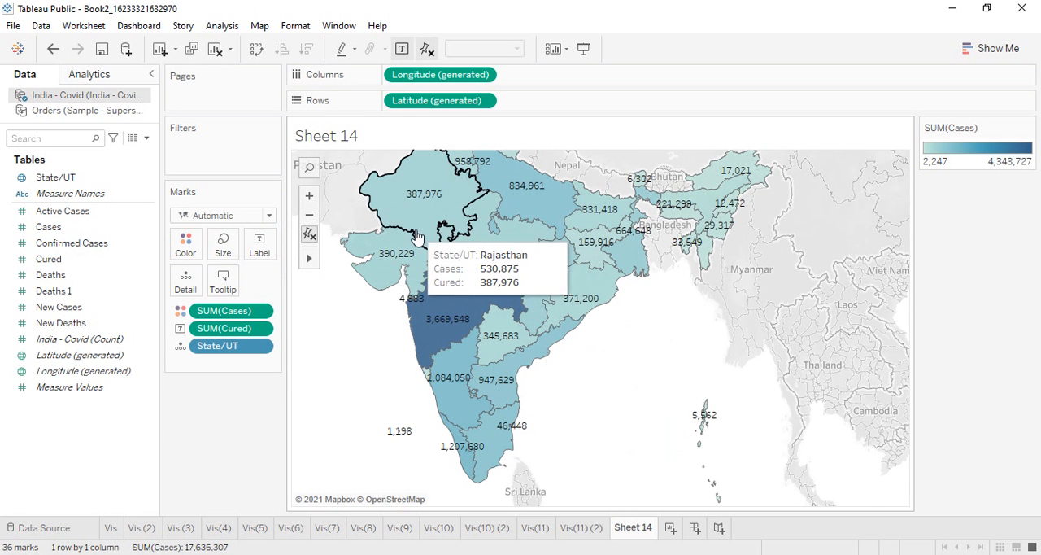
left_click(313, 236)
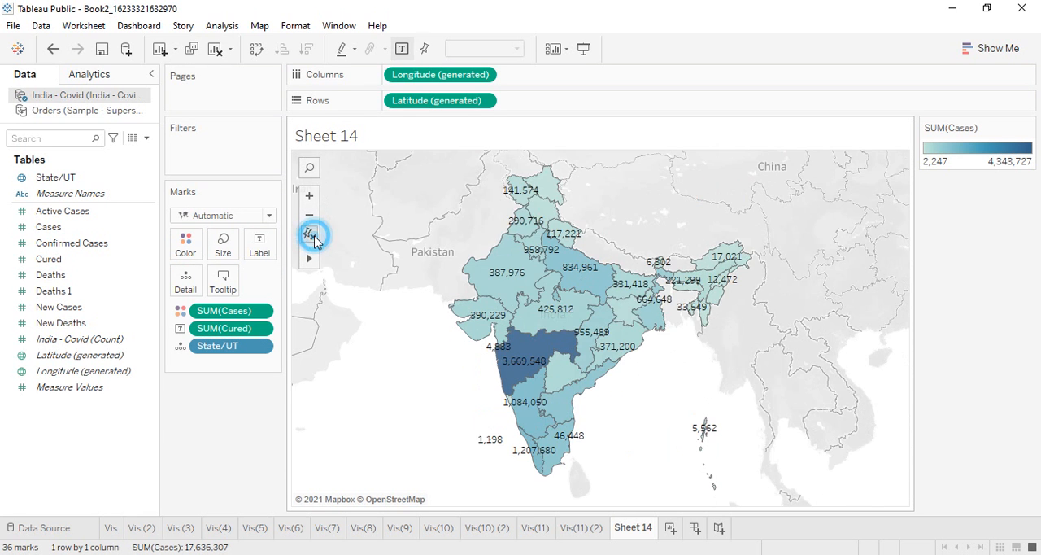
mouse_move(308, 262)
left_click(348, 258)
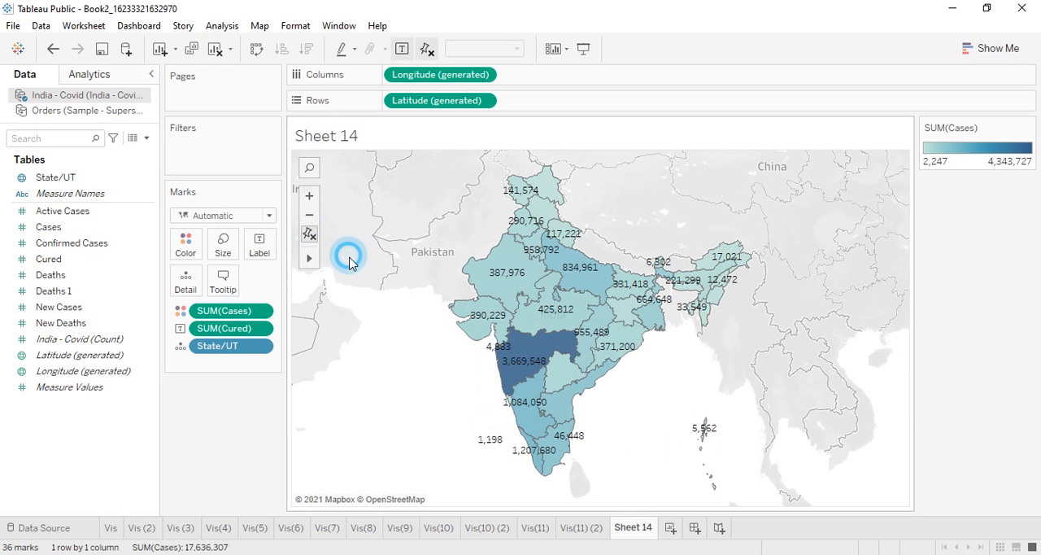
left_click_drag(700, 338, 665, 415)
scroll(658, 384, "up", 5)
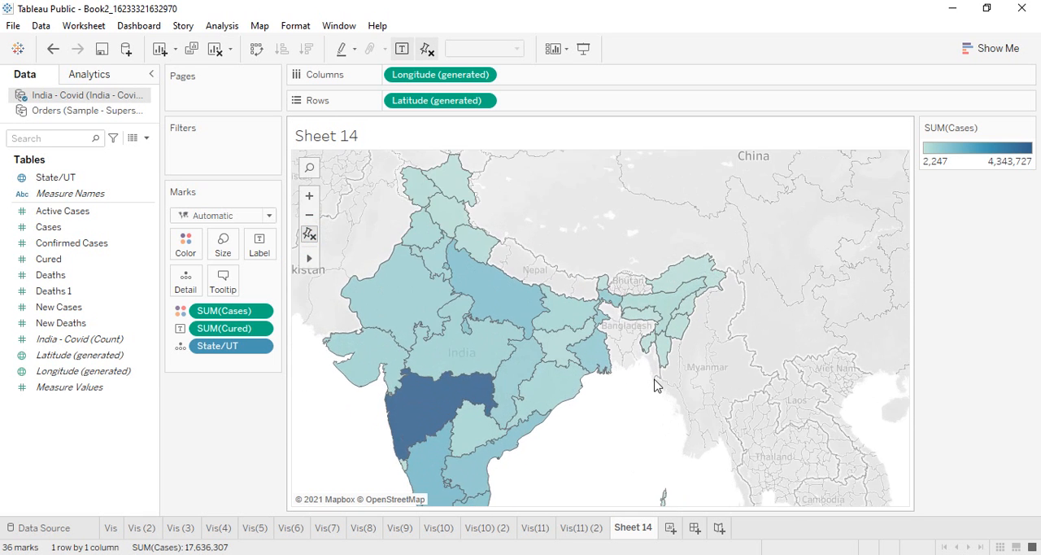
left_click_drag(543, 402, 713, 379)
mouse_move(659, 356)
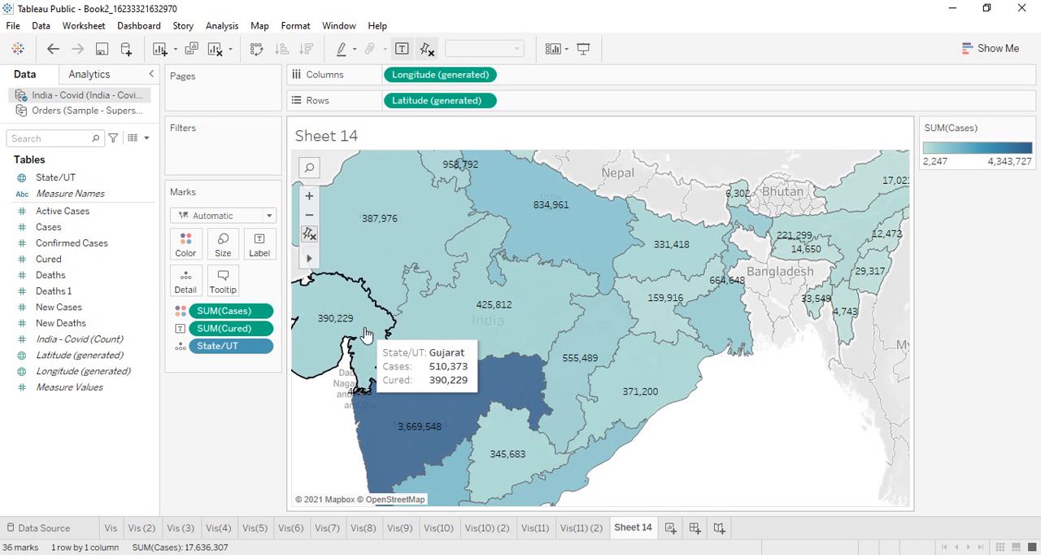
scroll(350, 336, "down", 4)
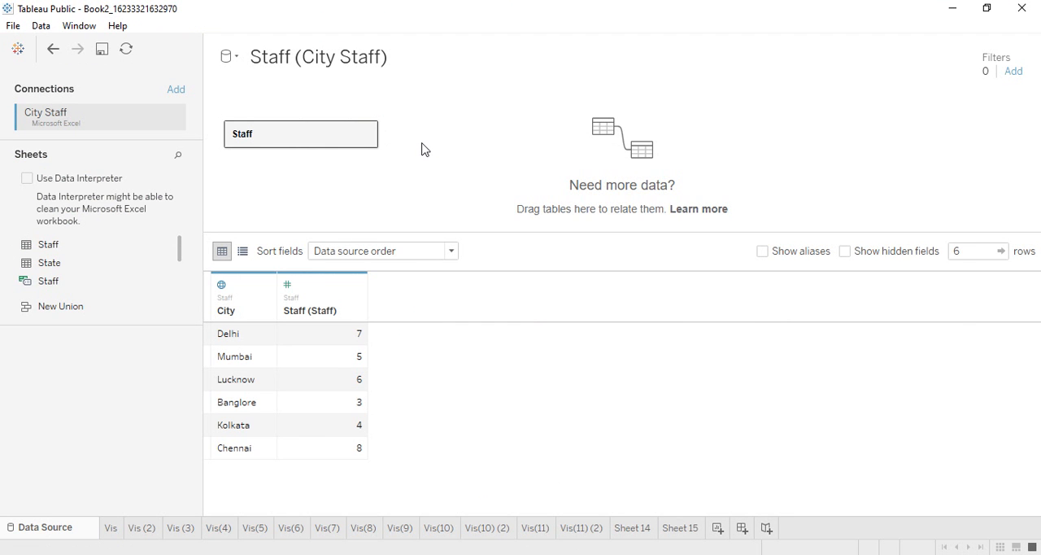
Open Sheet 15 and add City from the Staff (City Staff) data to the marks' detail to create a map.
left_click(691, 529)
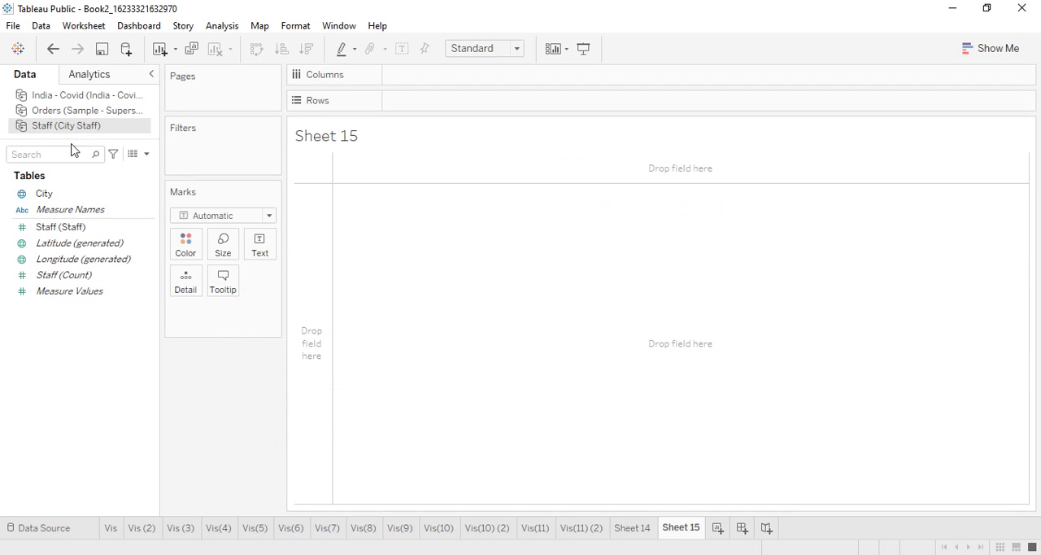
left_click_drag(52, 194, 195, 290)
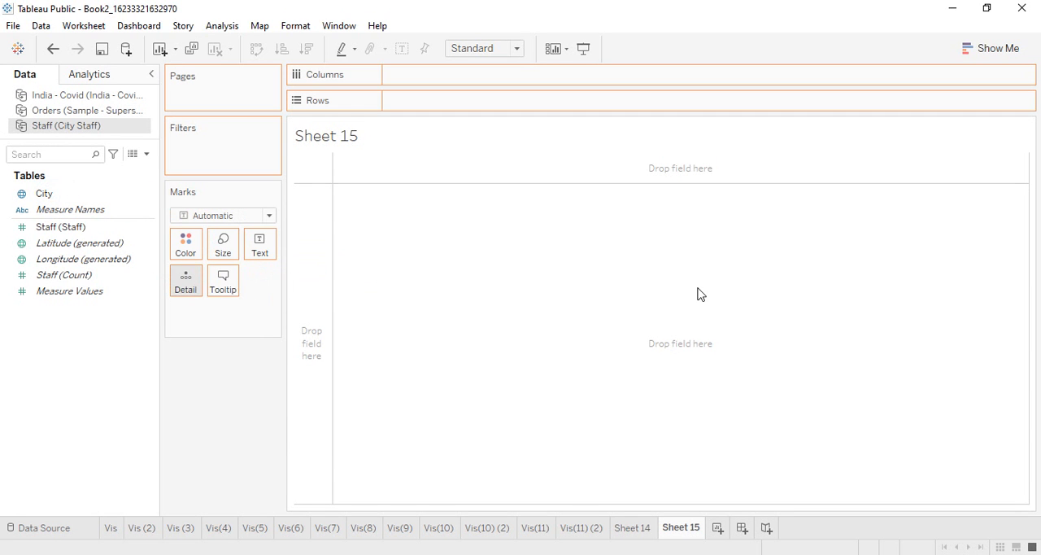
Edit the unknown City locations and set the fixed country/region to India.
left_click(985, 496)
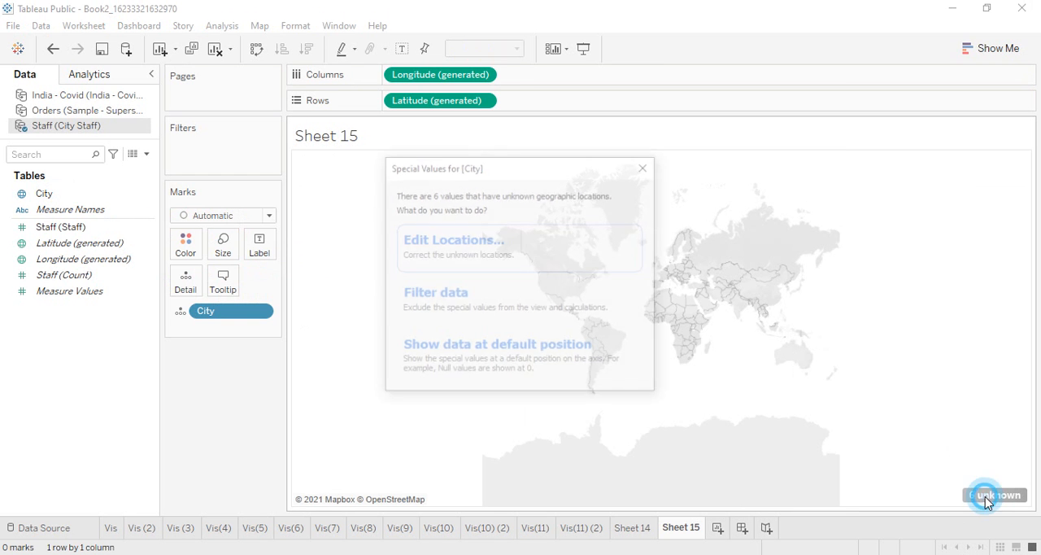
left_click(556, 256)
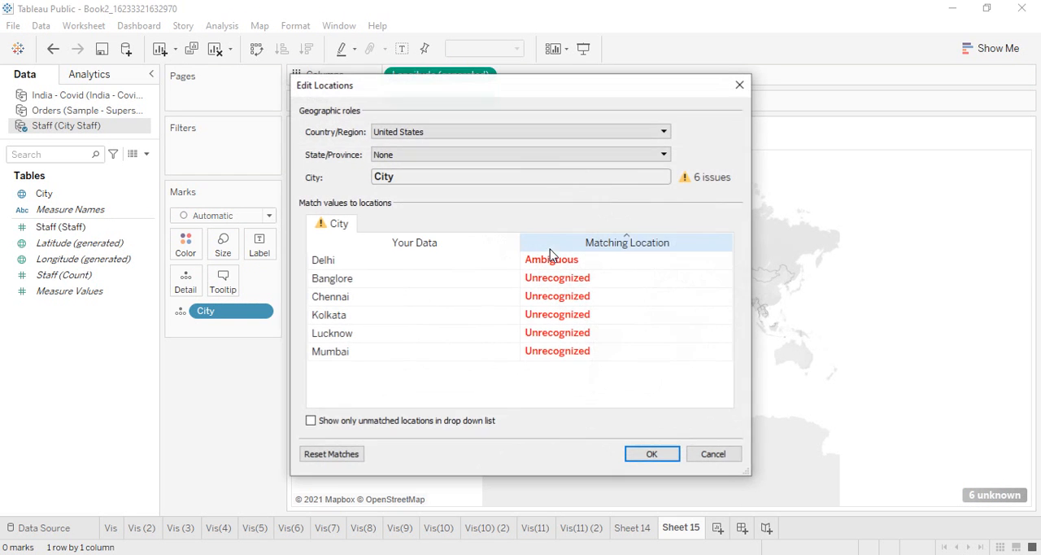
left_click(456, 135)
left_click(486, 177)
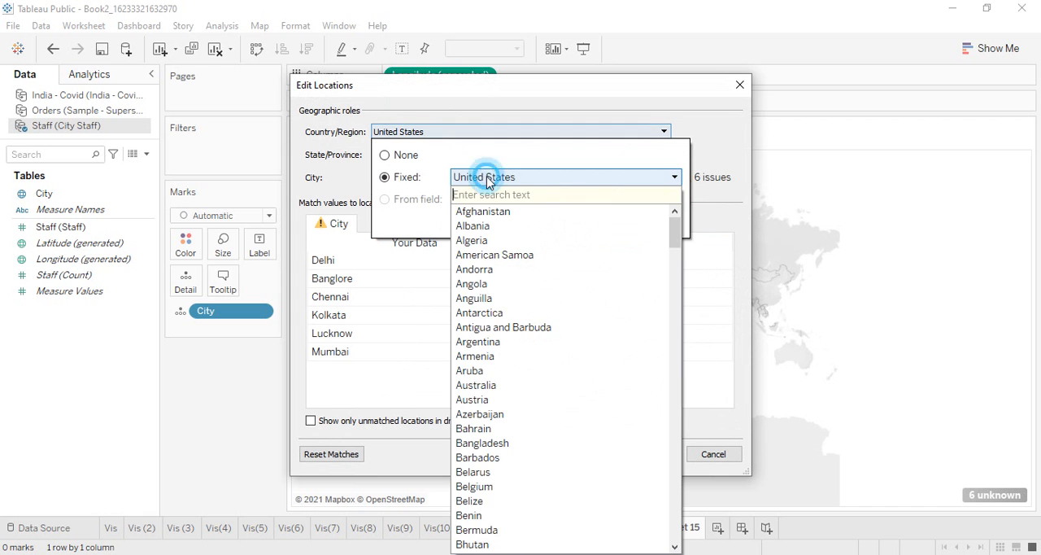
type("In")
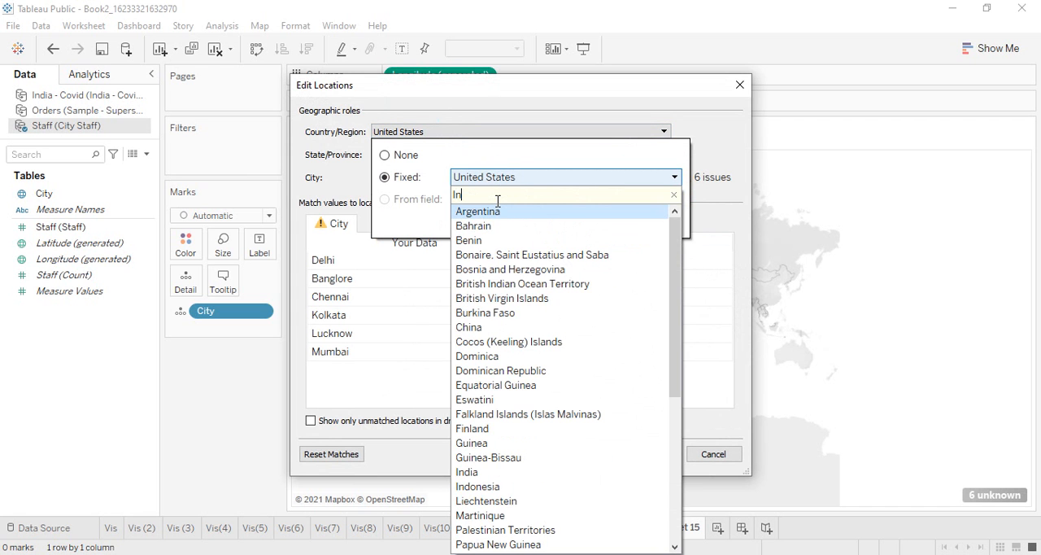
type("d")
key("Down")
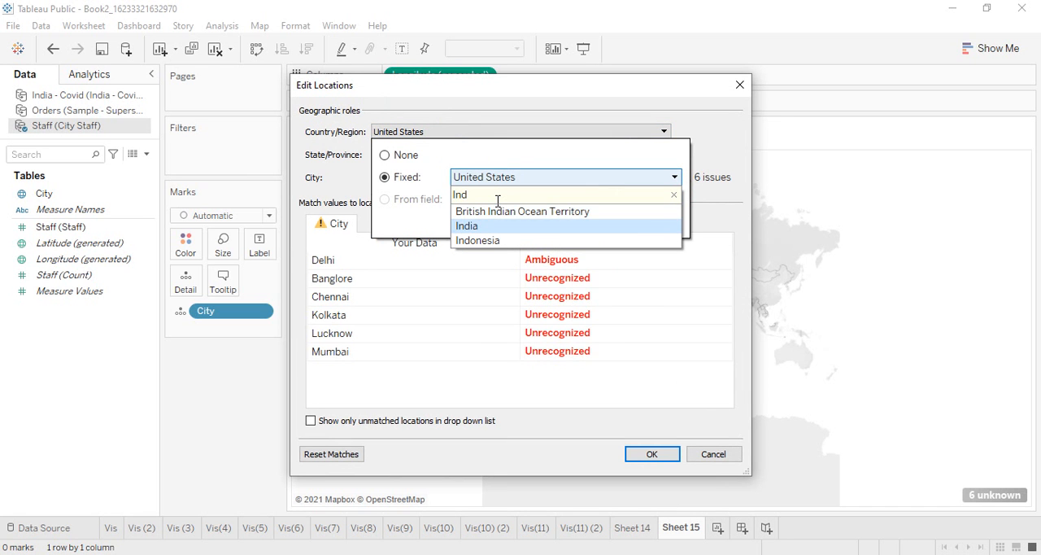
left_click(534, 223)
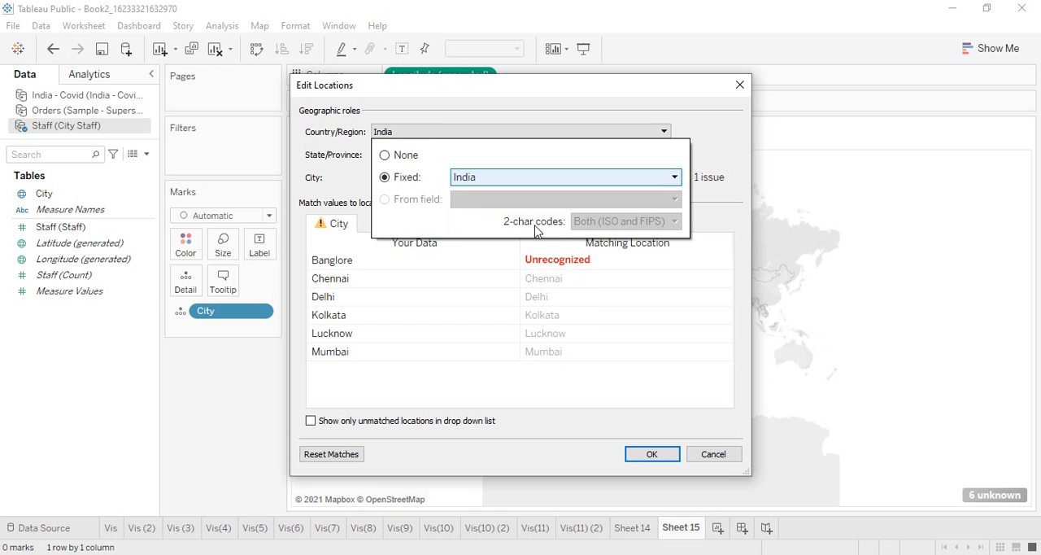
left_click(646, 334)
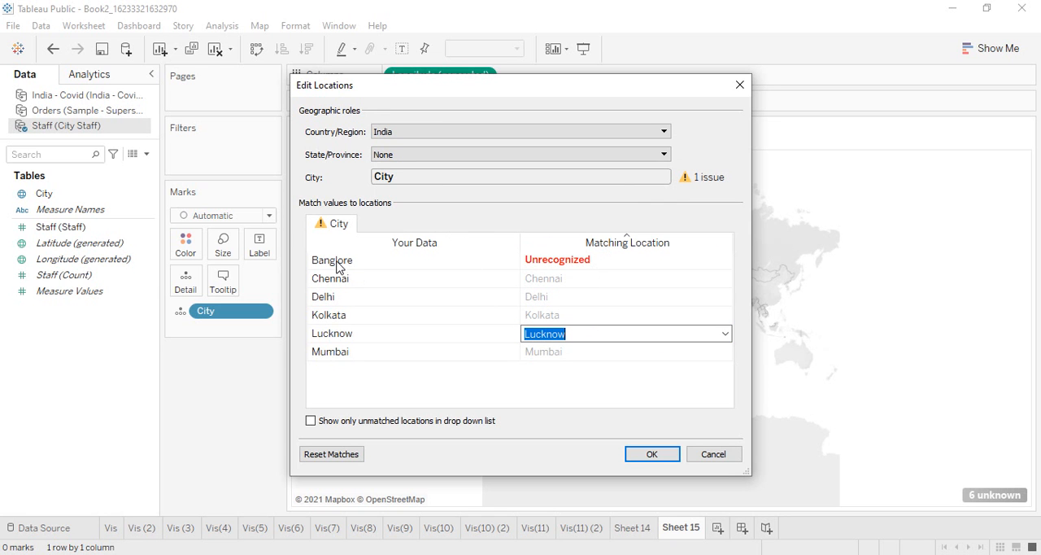
Match the unrecognized city Banglore to Bengaluru and apply the edited locations to the map.
left_click(586, 261)
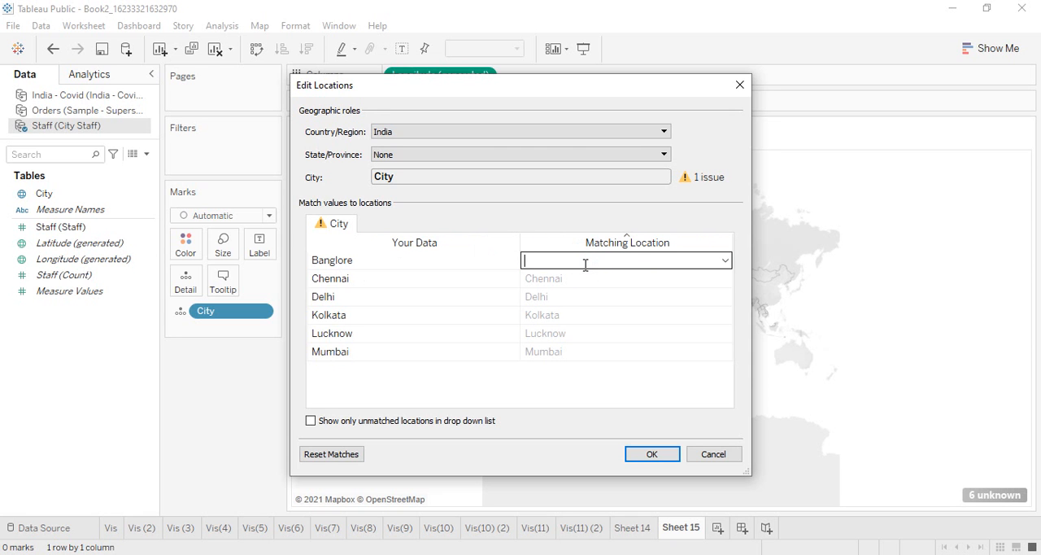
type("Beng")
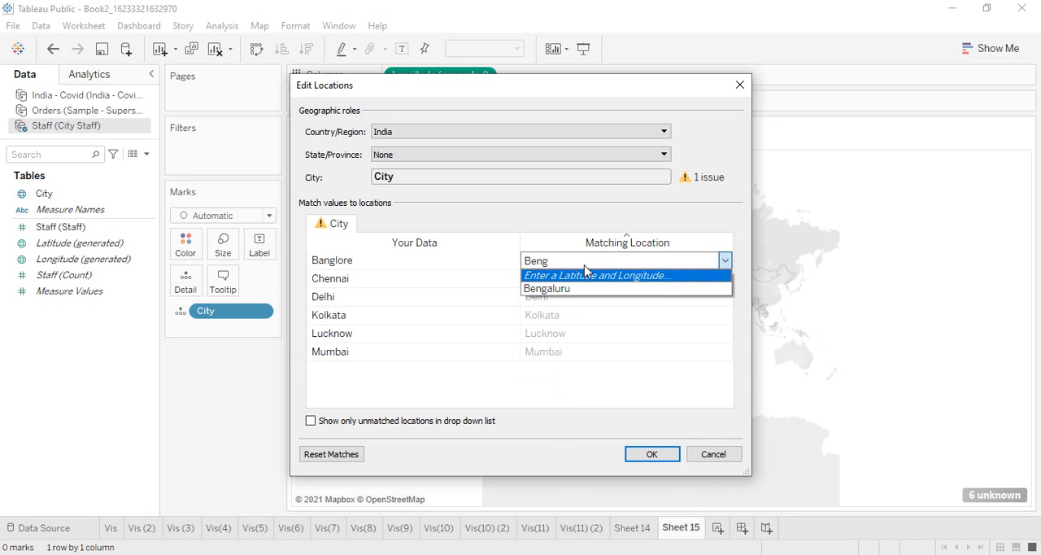
key("Down")
key("Return")
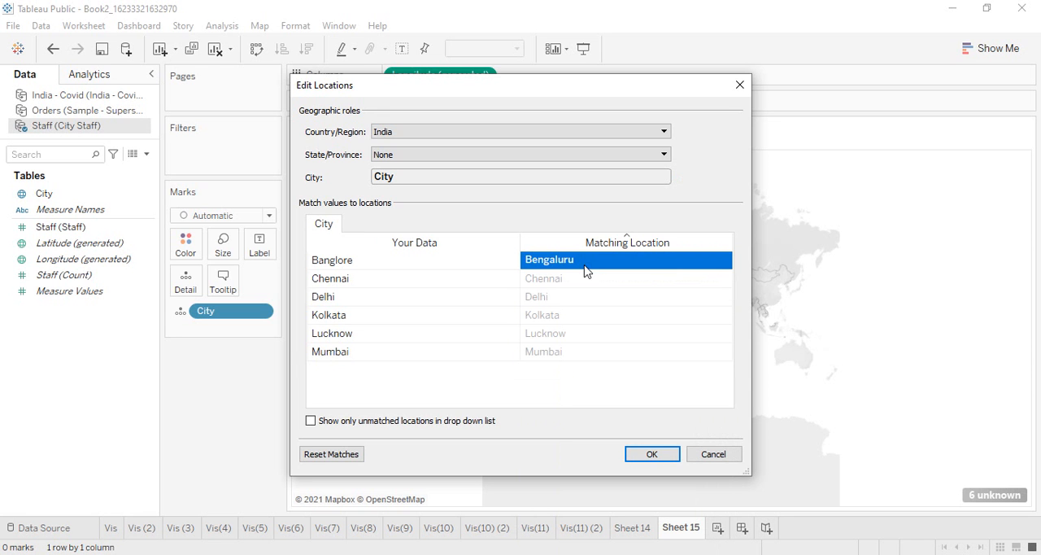
left_click(652, 454)
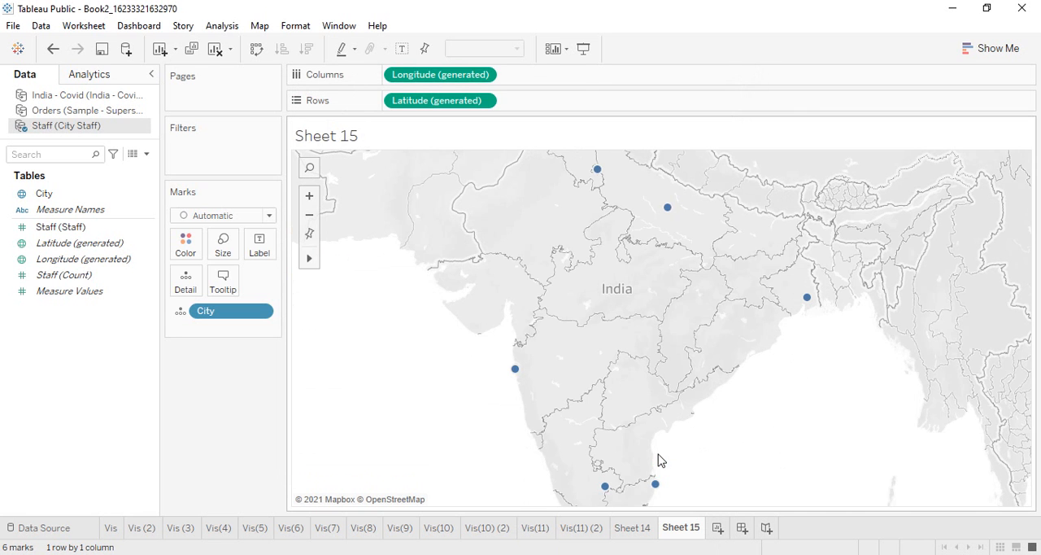